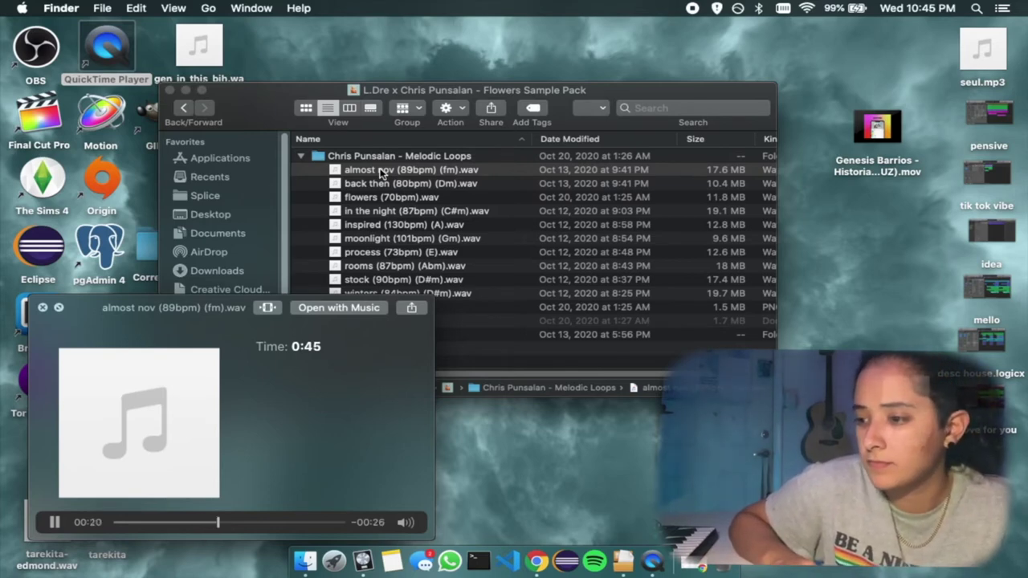
Step: Listen to a preview of back then (80bpm) (Dm).wav and tag the file green
key(Down)
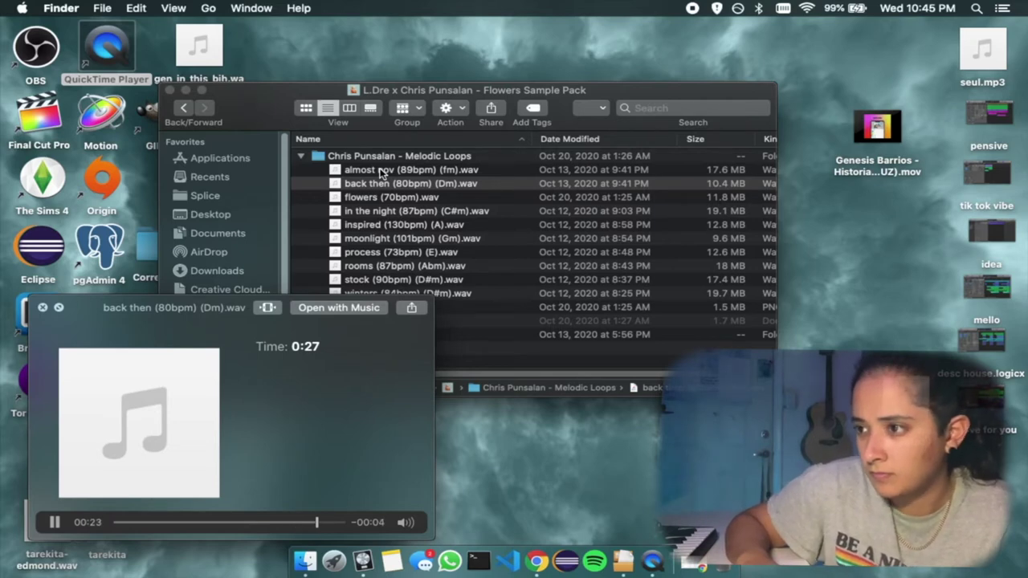
key(space)
right_click(396, 187)
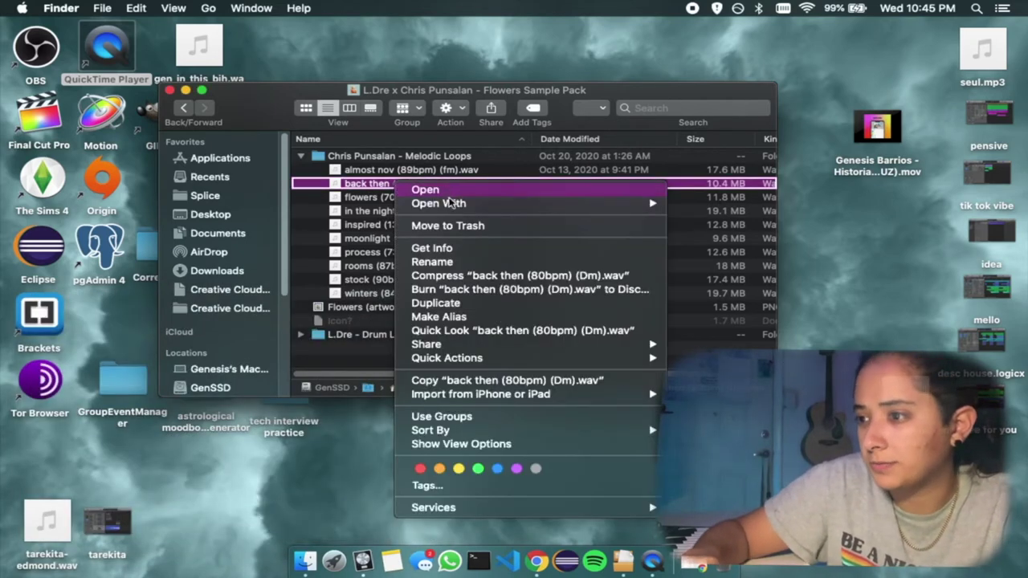
click(478, 468)
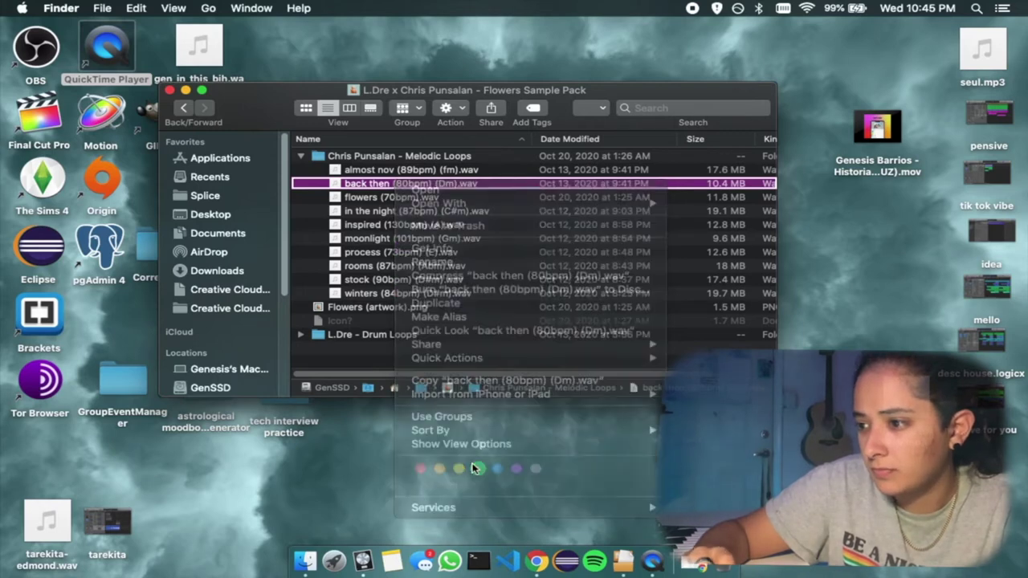
Step: Listen to a preview of flowers (70bpm).wav and tag the file green
click(350, 201)
key(space)
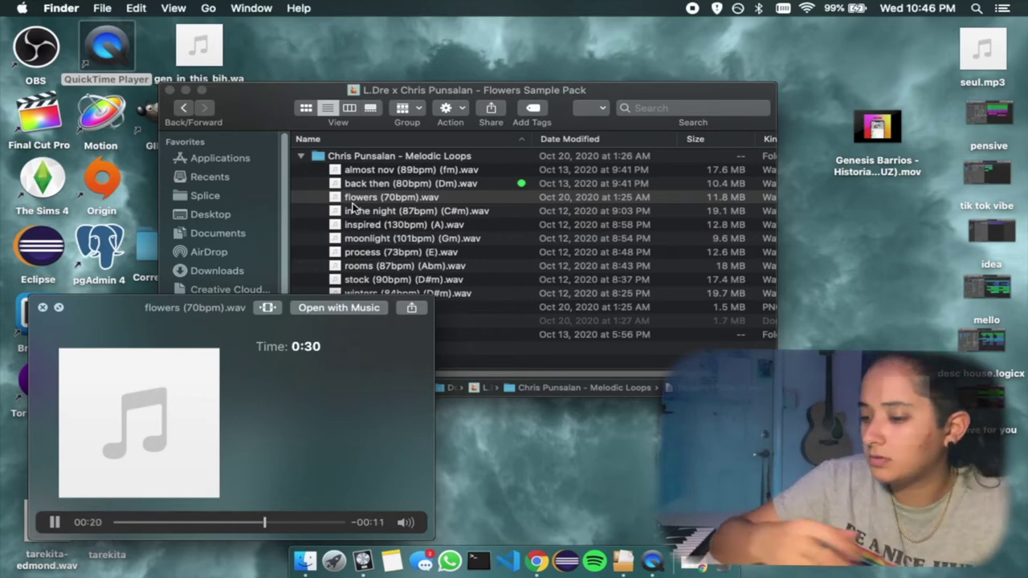
key(space)
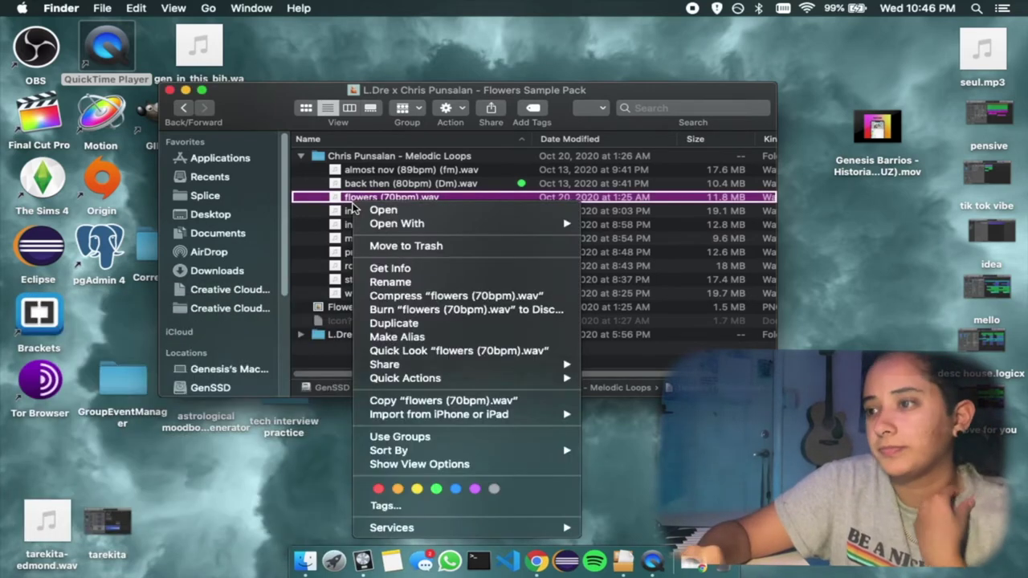
right_click(353, 199)
click(436, 488)
Step: Audition the in the night, inspired and moonlight loops, skipping to about the middle of inspired
click(407, 212)
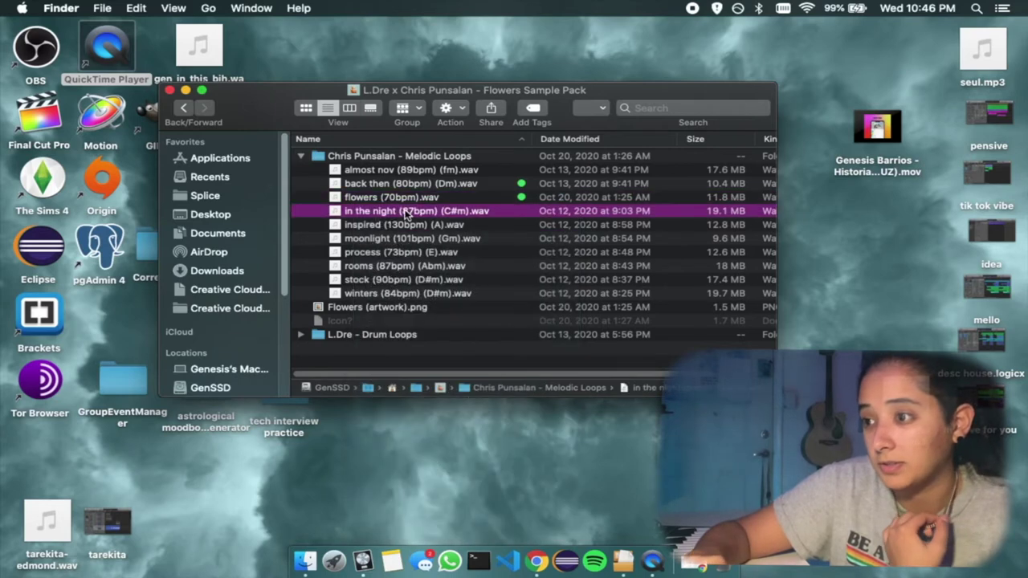
key(space)
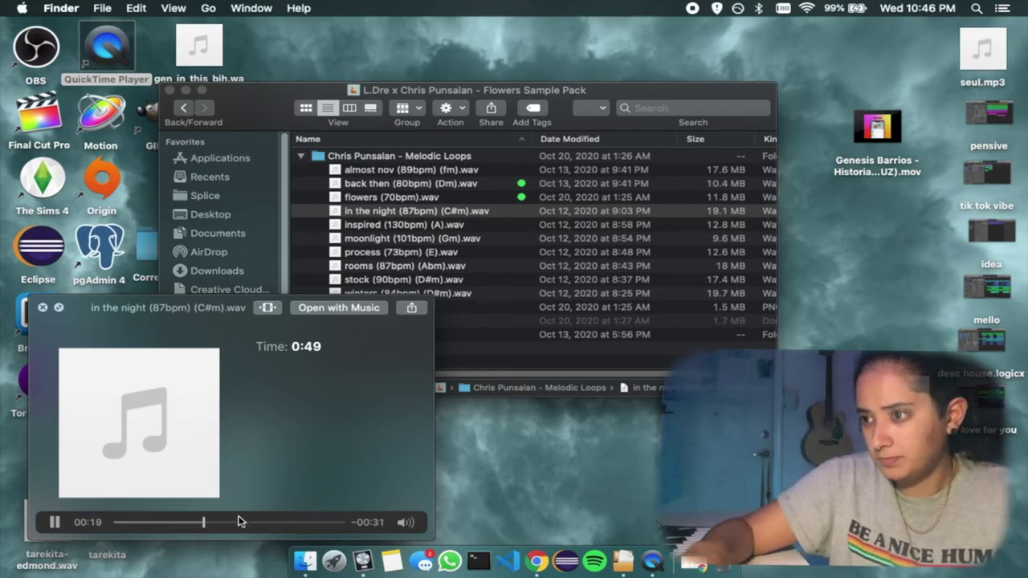
key(space)
key(Down)
key(space)
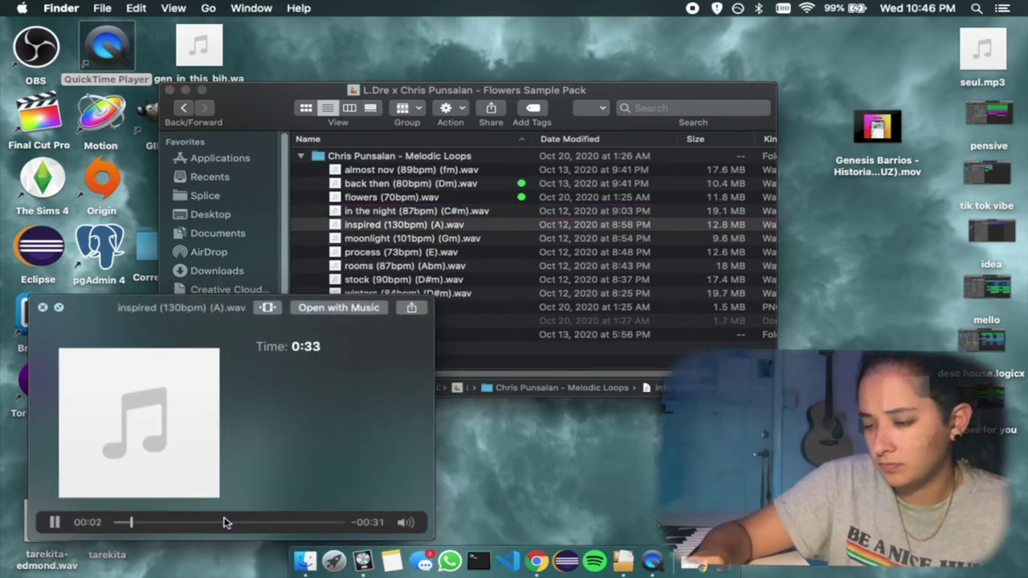
click(225, 523)
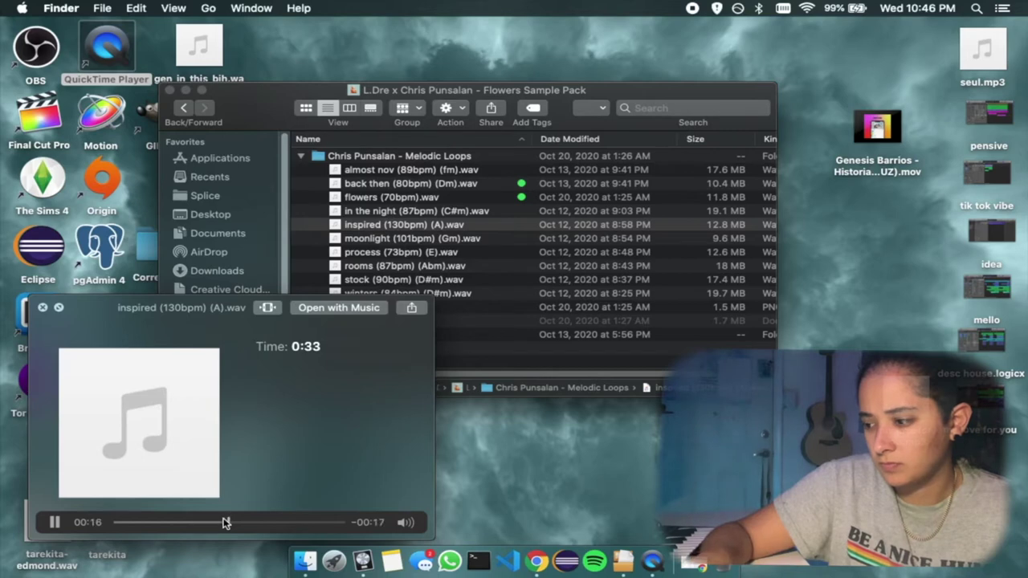
key(Down)
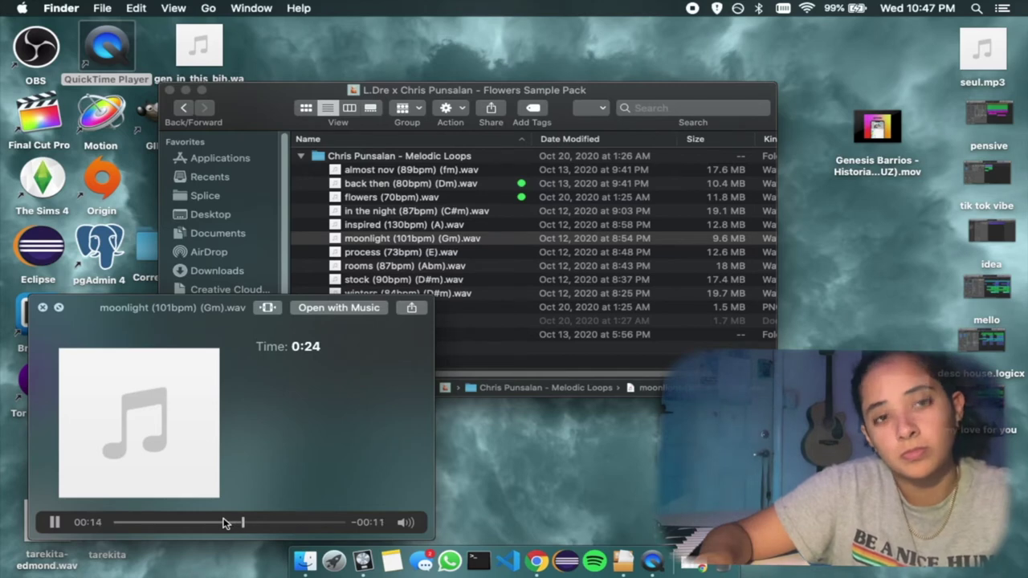
Step: Audition the process, rooms, stock and winters loops, and replay the green-tagged back then loop for comparison
key(Down)
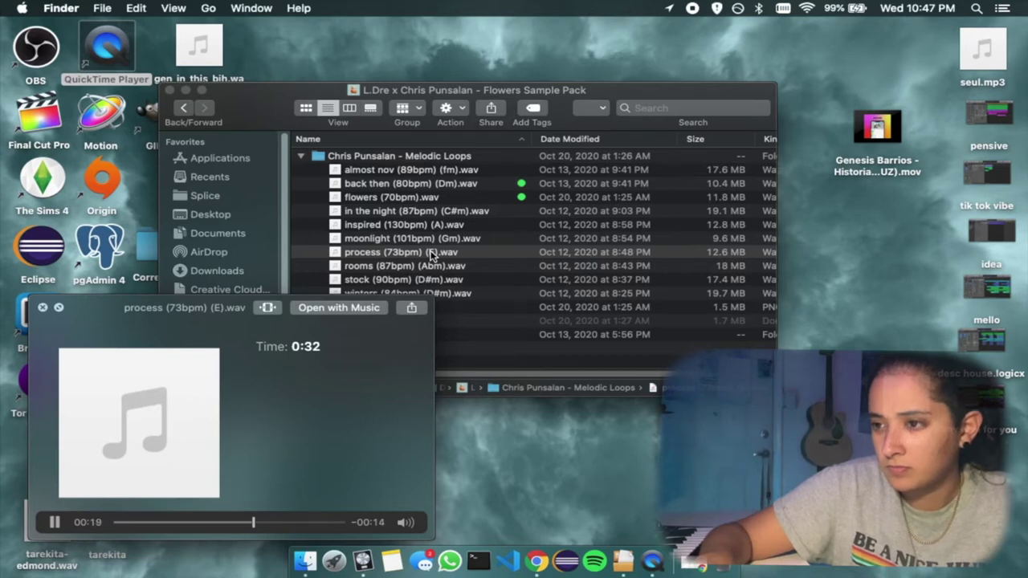
key(Down)
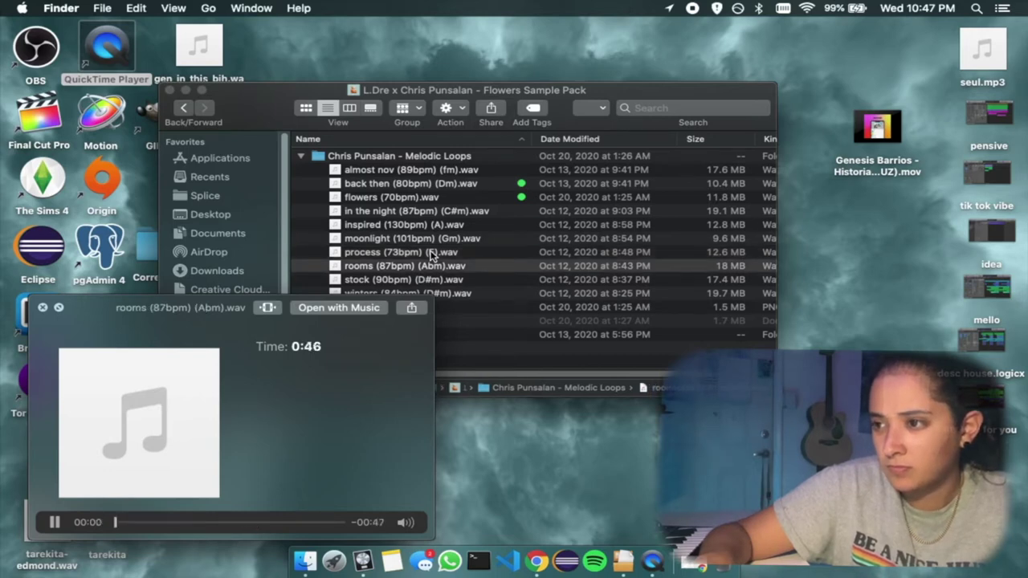
key(Up)
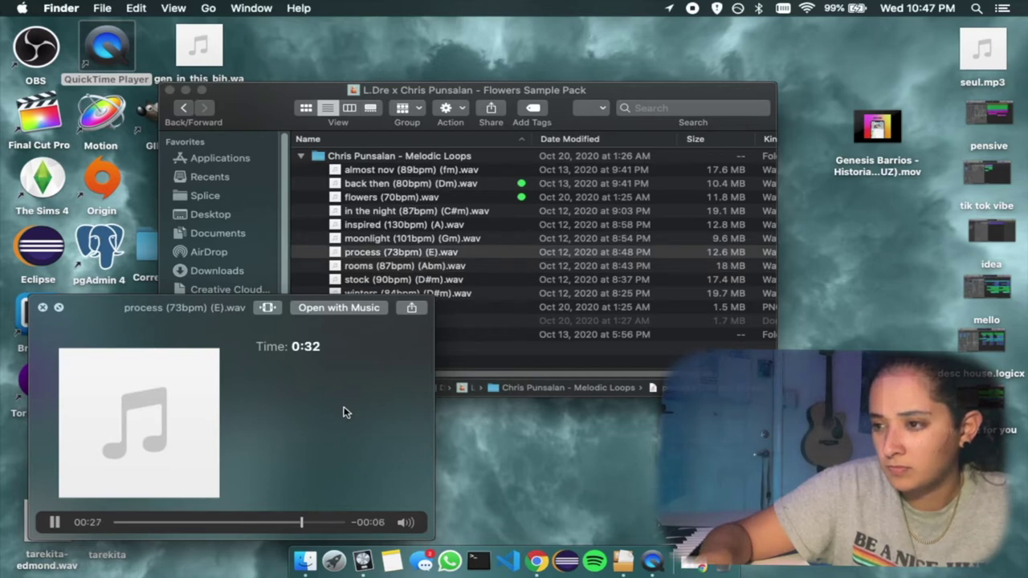
key(Down)
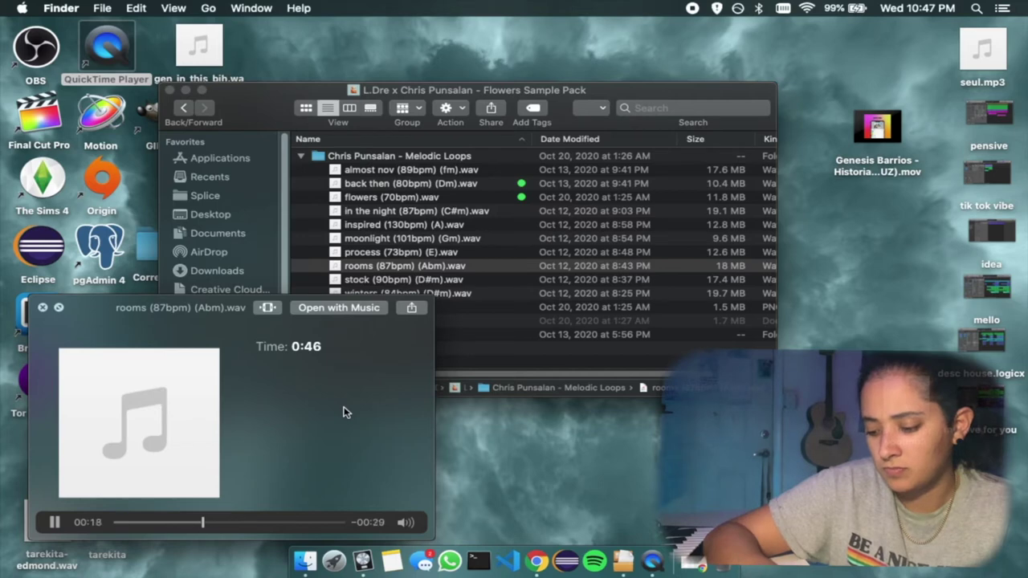
key(Down)
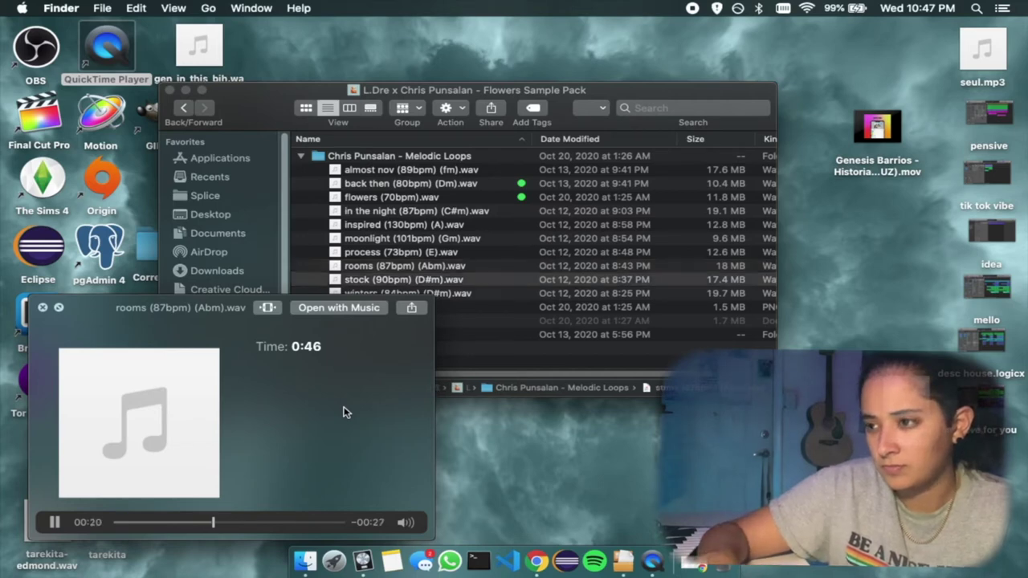
mouse_move(220, 314)
mouse_down()
mouse_move(249, 347)
mouse_move(225, 353)
mouse_move(212, 302)
mouse_up()
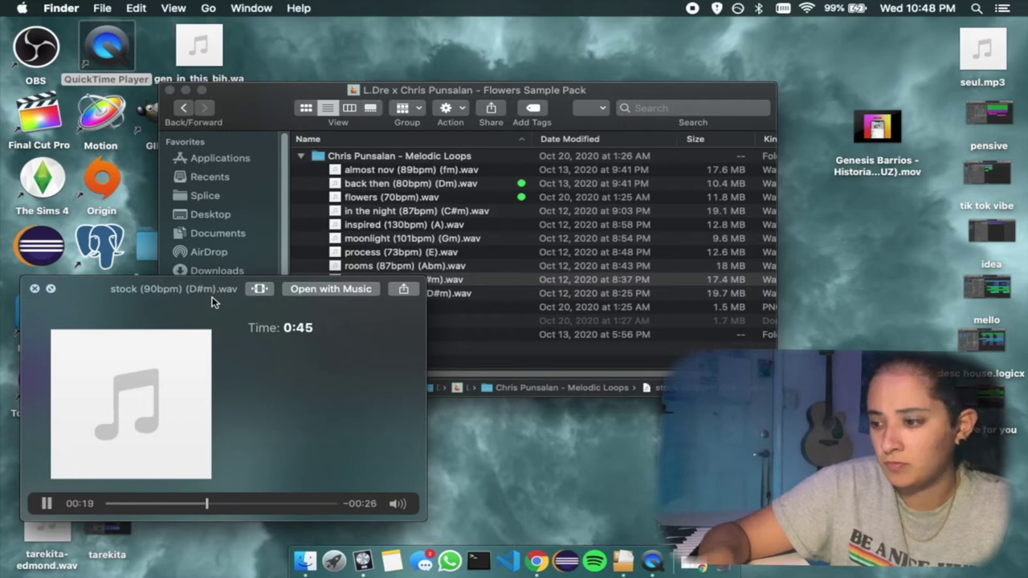
key(Down)
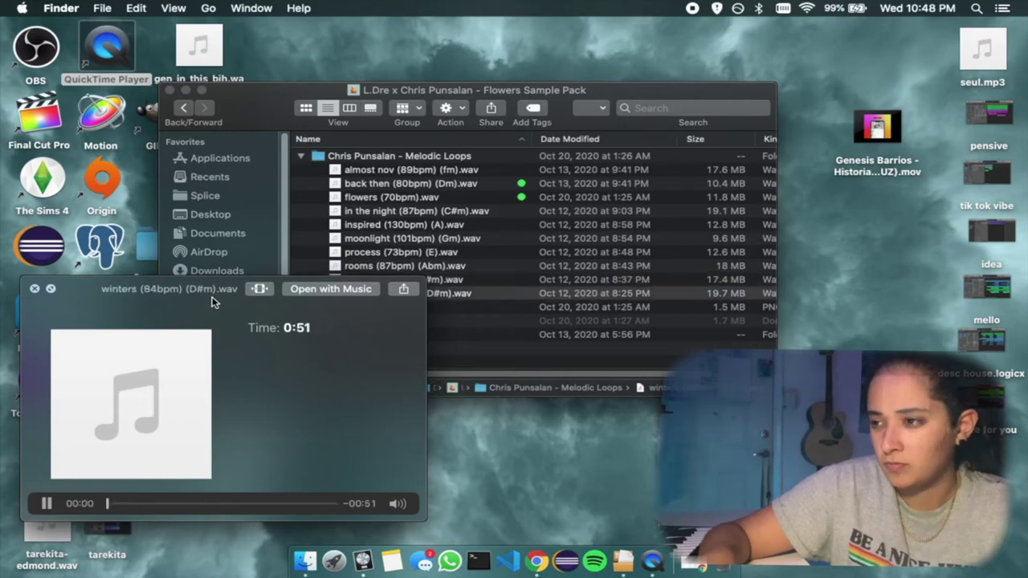
drag(213, 299, 303, 324)
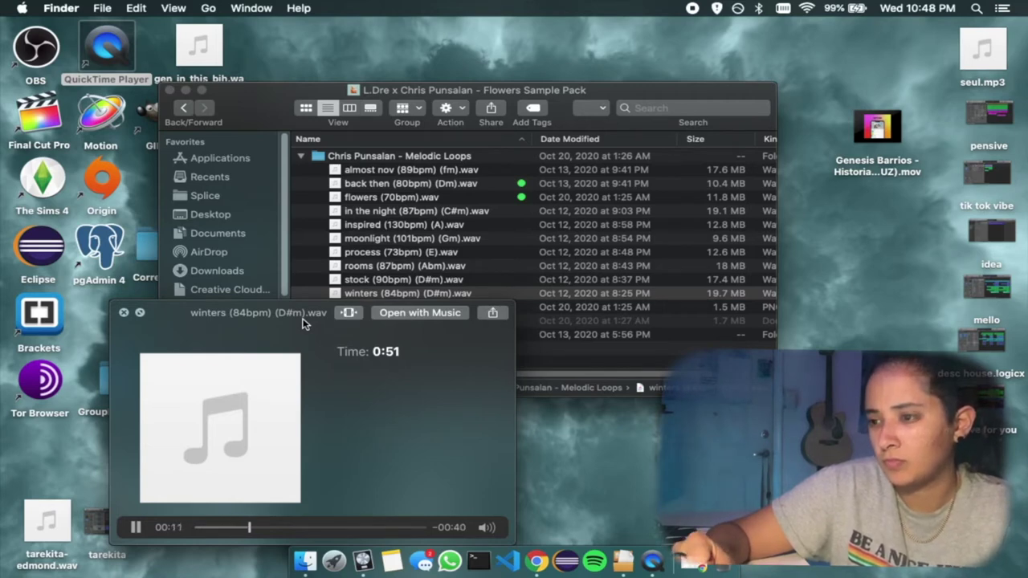
key(space)
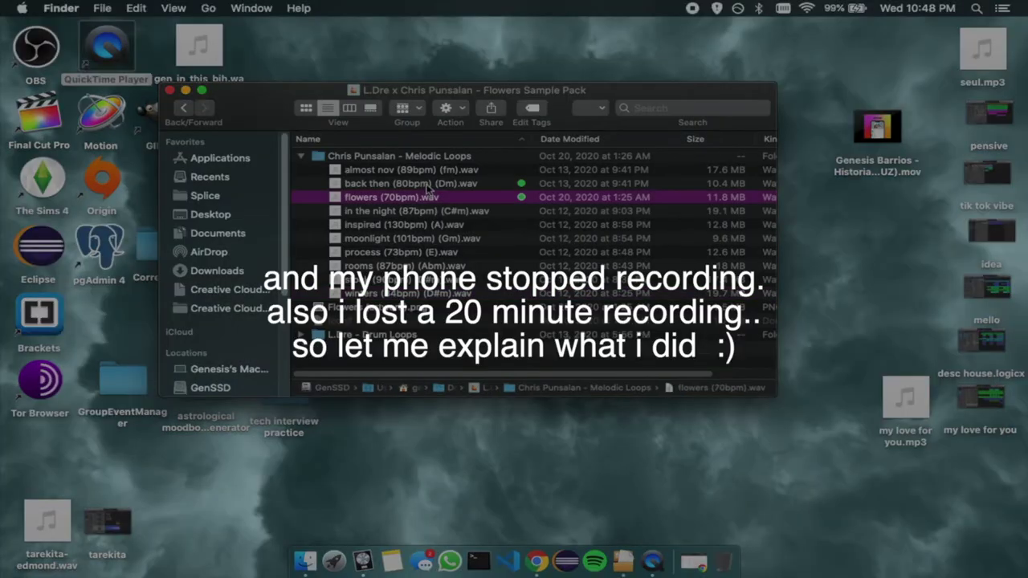
click(427, 185)
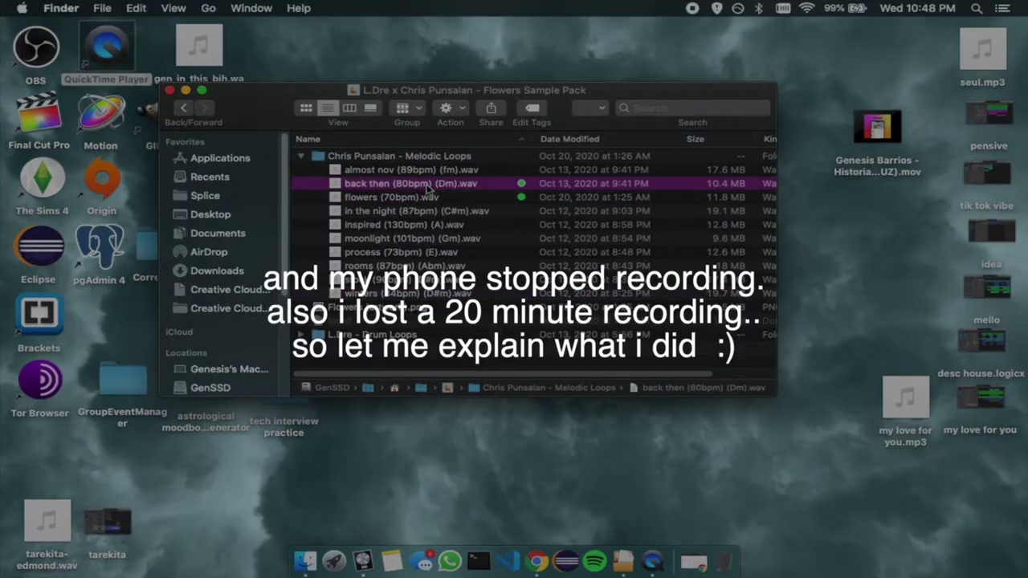
key(space)
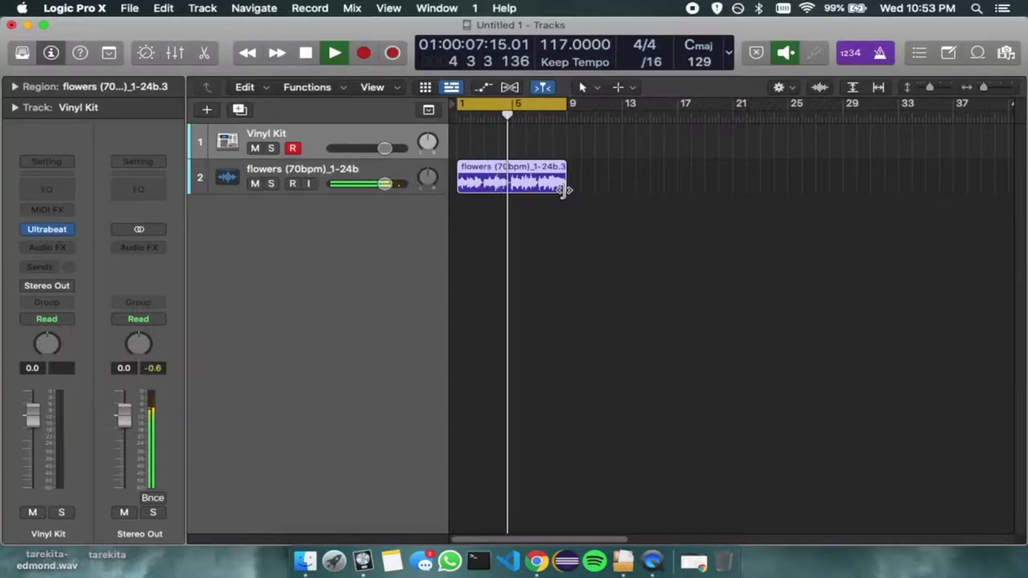
Step: Stop playback and extend the end of the flowers (70bpm) audio region to about bar 17
key(space)
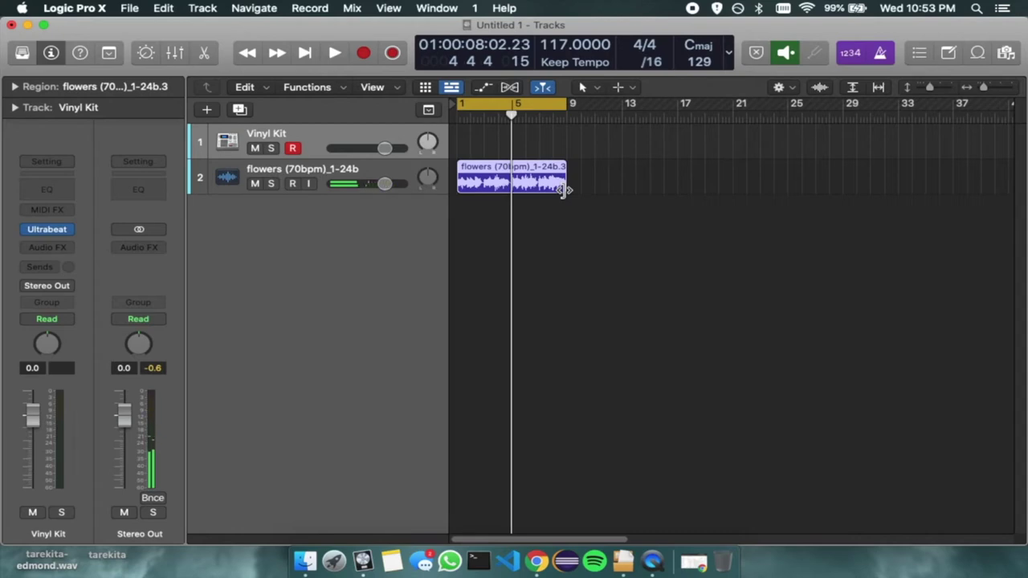
drag(565, 190, 677, 188)
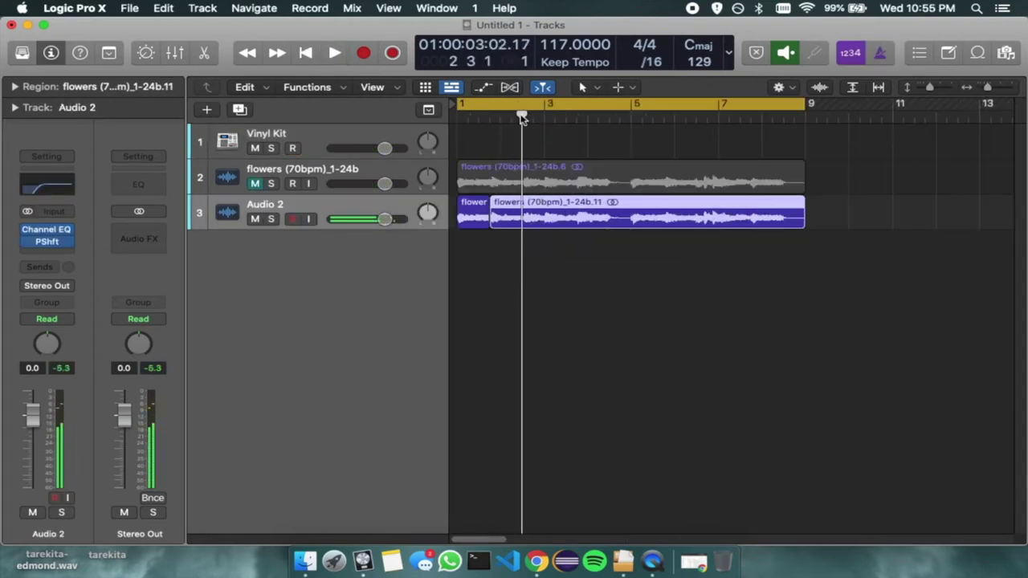
Step: Split the flowers loop on the Audio 2 track into short slices at successive playhead positions up to just before bar 7
drag(523, 118, 697, 117)
key(super+t)
key(space)
key(space)
key(super+t)
key(super+t)
key(super+t)
key(super+t)
key(super+t)
drag(567, 119, 597, 118)
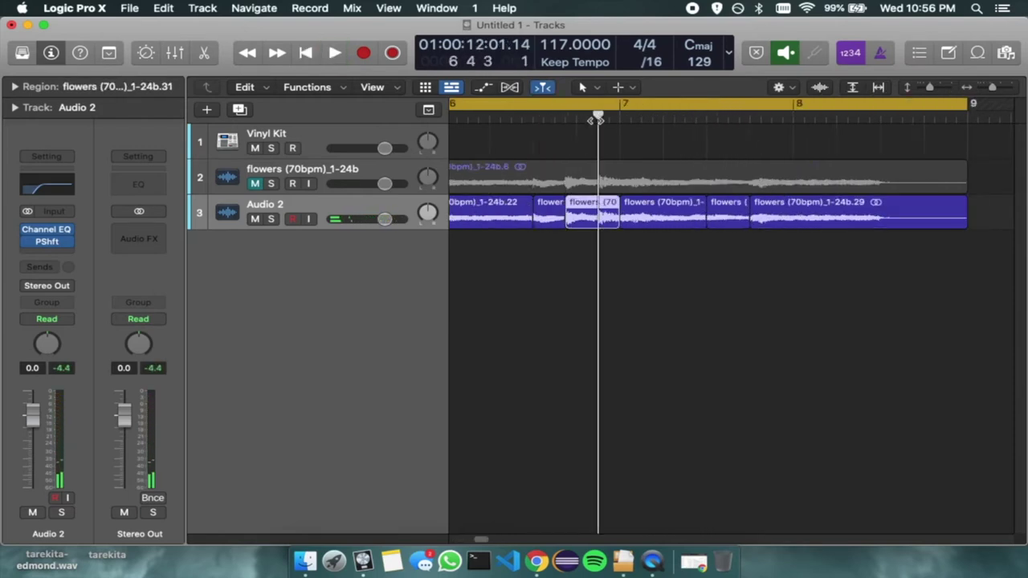
key(super+t)
Step: Select all the slices on the Audio 2 track and convert them to a new Sampler track
drag(803, 248, 473, 212)
right_click(472, 212)
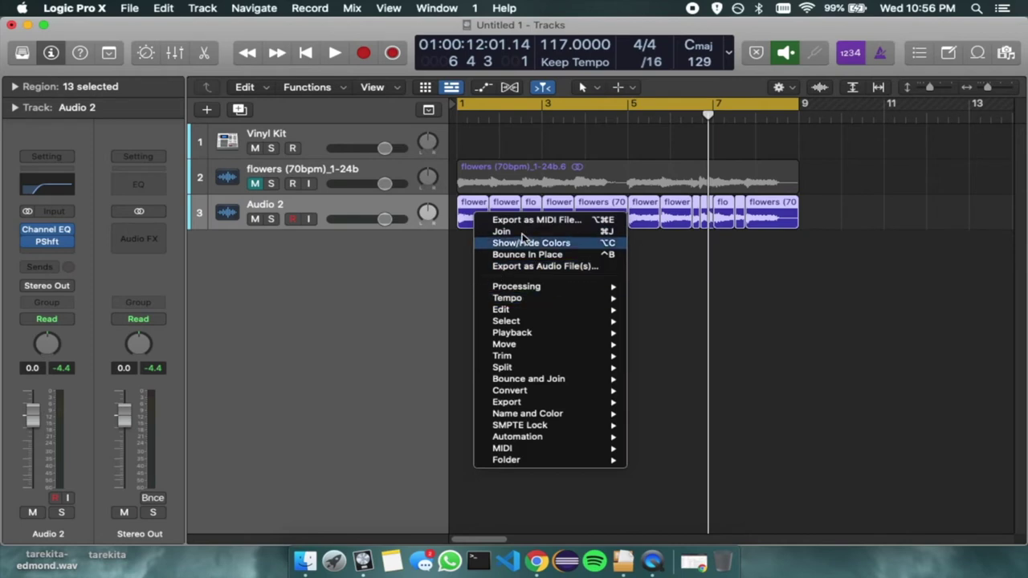
mouse_move(514, 390)
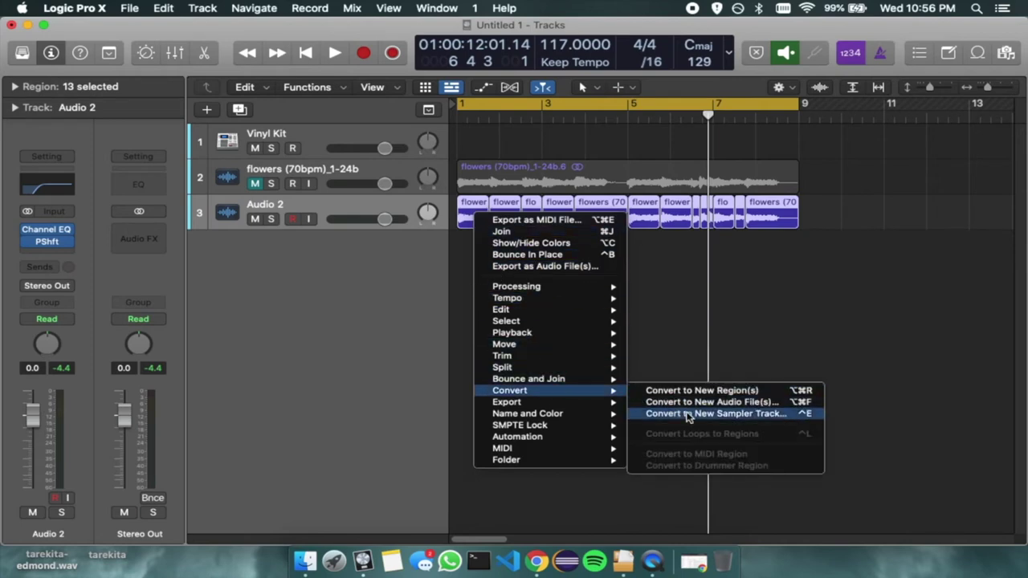
click(687, 414)
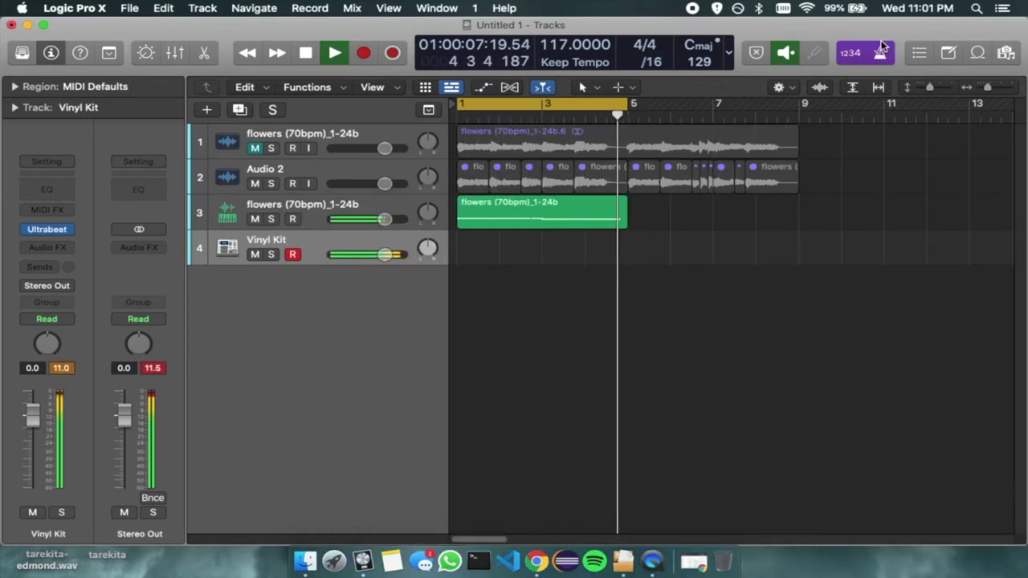
Step: Record a drum part on the Vinyl Kit track and stop playback
key(r)
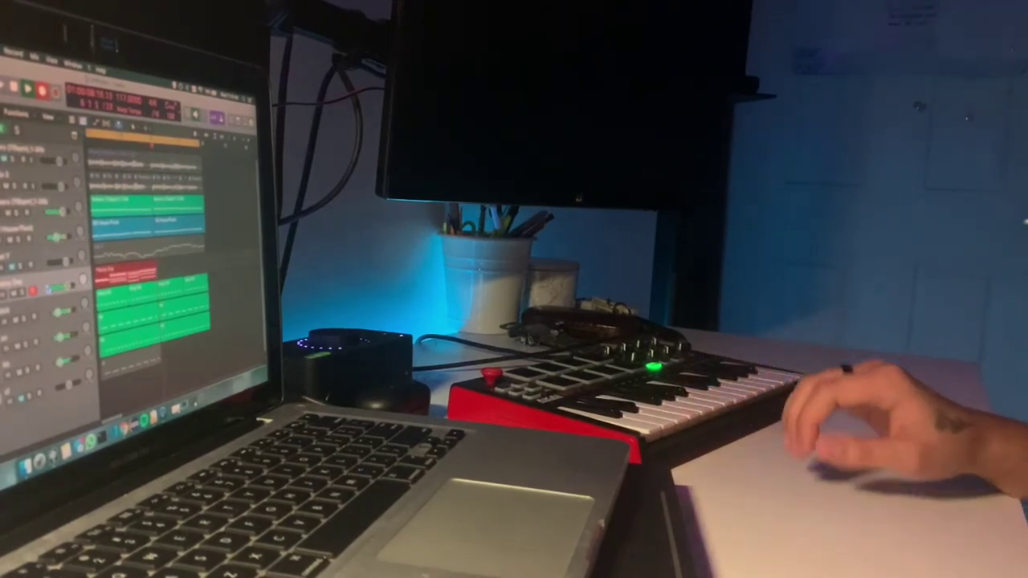
key(space)
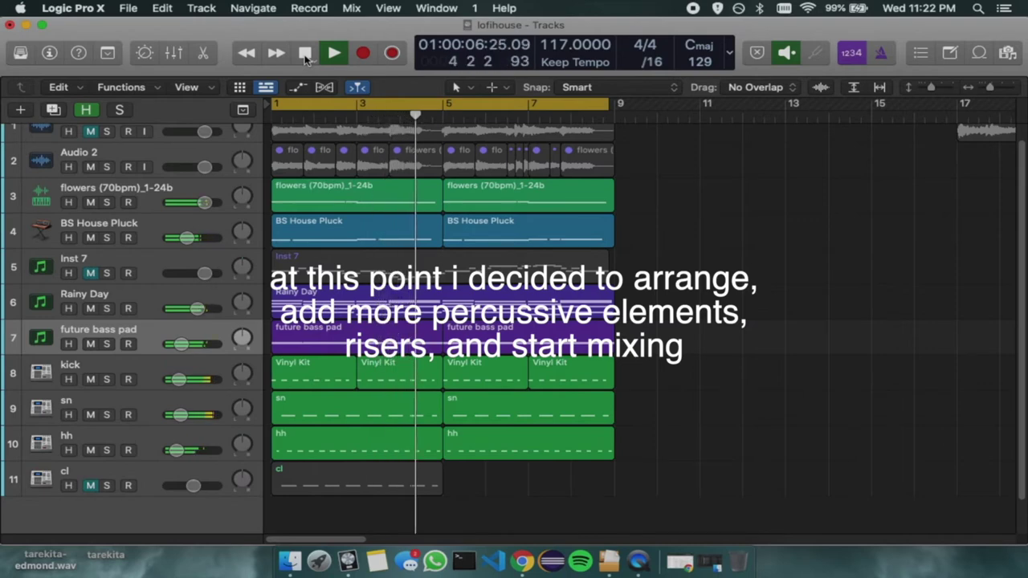
click(305, 55)
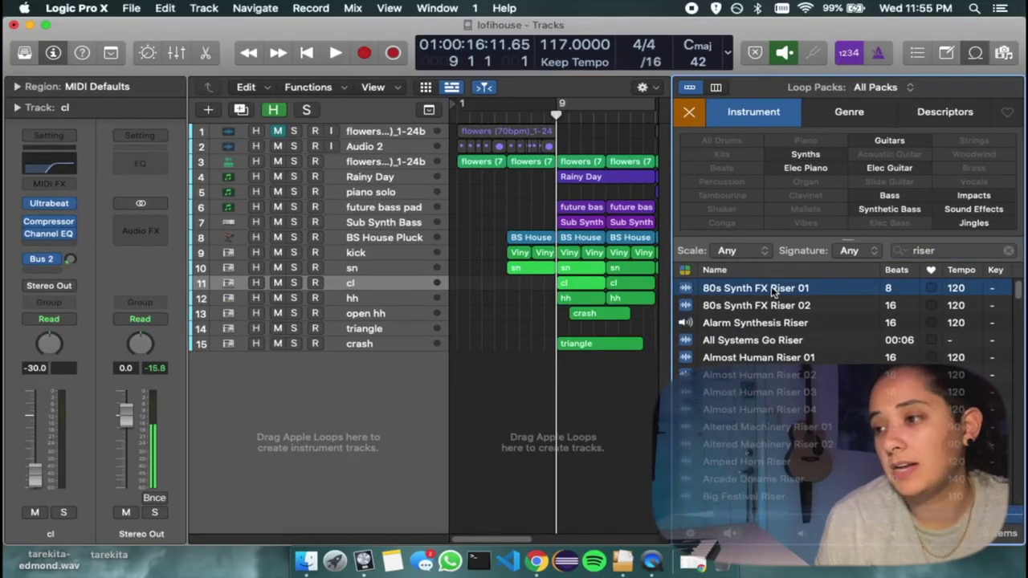
Step: Add the 80s Synth FX Riser 01 loop leading into bar 9, and replace the riser before bar 25 with Endless Streets Riser
drag(758, 275, 530, 365)
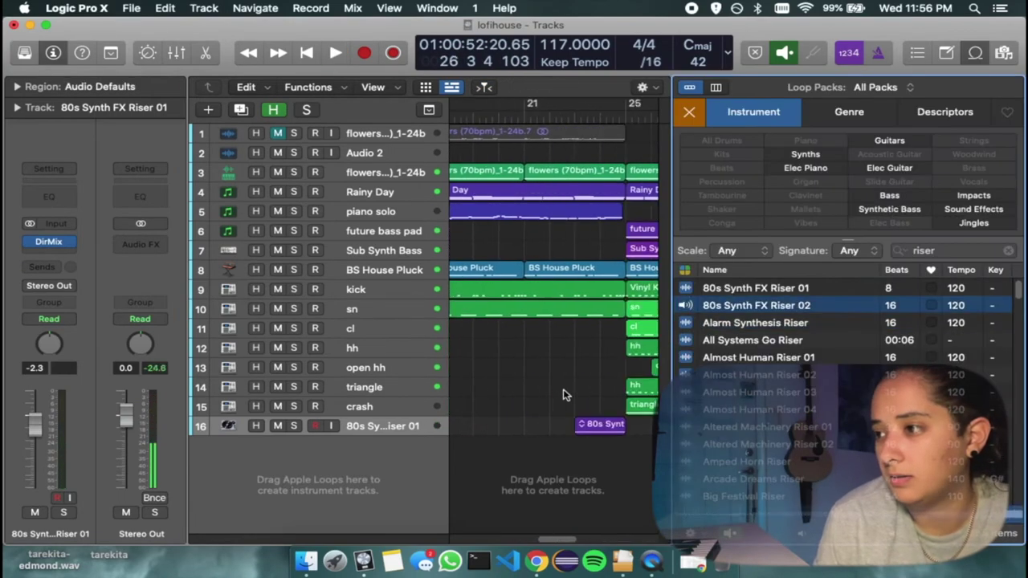
scroll(804, 361, down, 10)
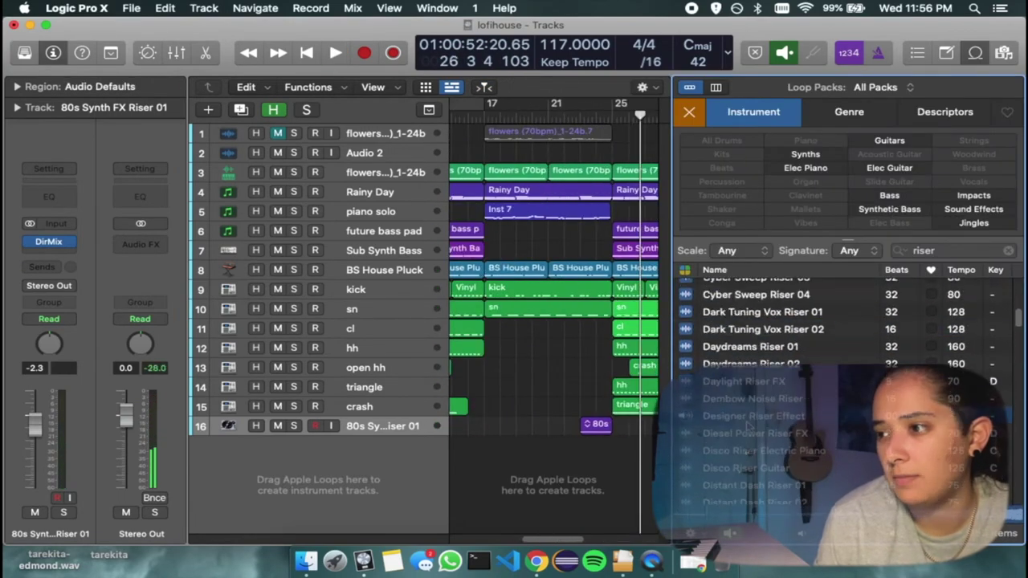
scroll(749, 425, down, 15)
click(740, 307)
click(747, 393)
click(599, 426)
key(Delete)
drag(747, 393, 600, 427)
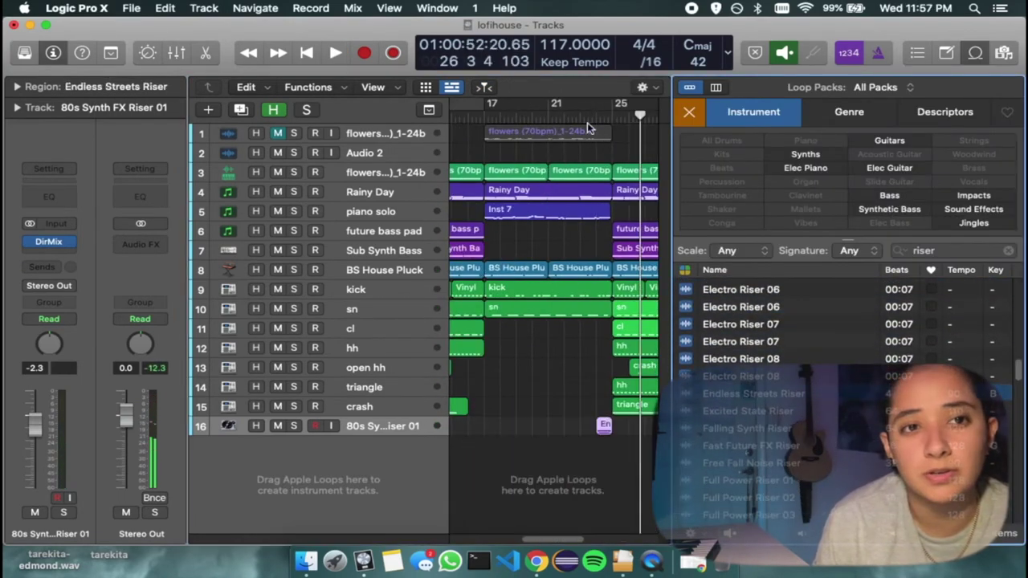
Step: Play back the arrangement, hide the loop browser and show the inspector
key(space)
key(o)
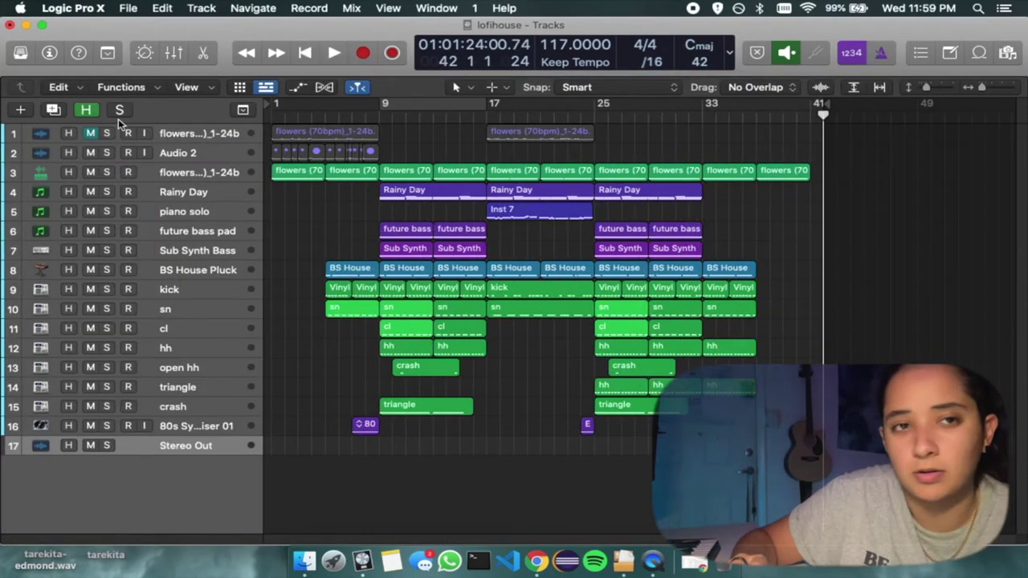
click(49, 53)
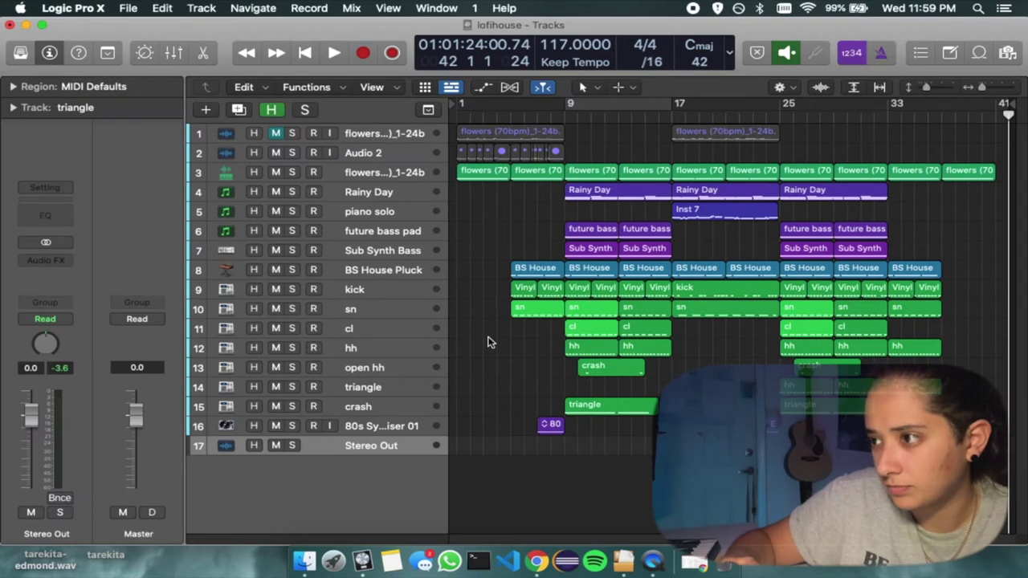
Step: Examine the Distortion and Direction Mixer settings on the flowers sampler track, with the playhead at bar 1
click(395, 175)
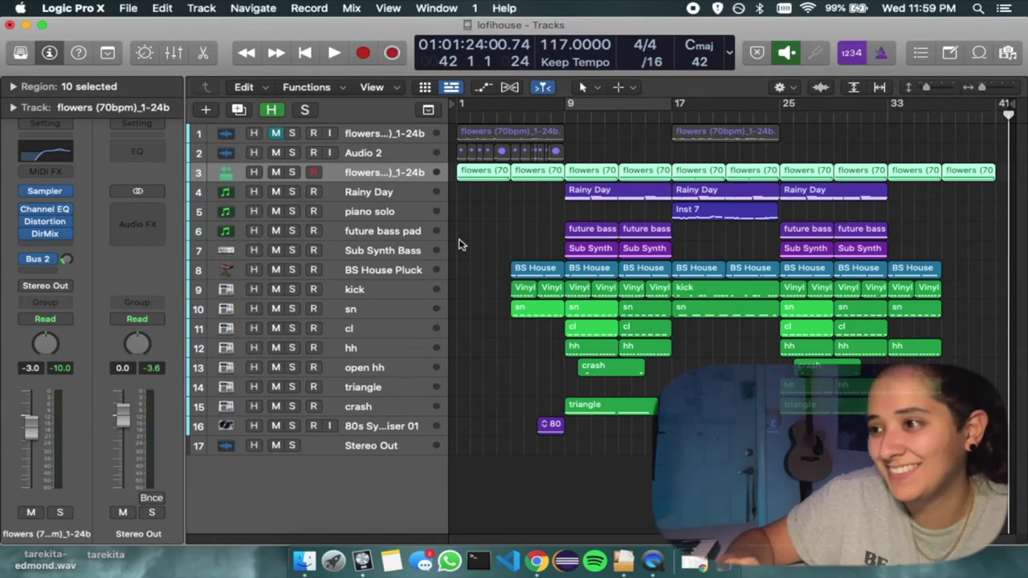
click(403, 187)
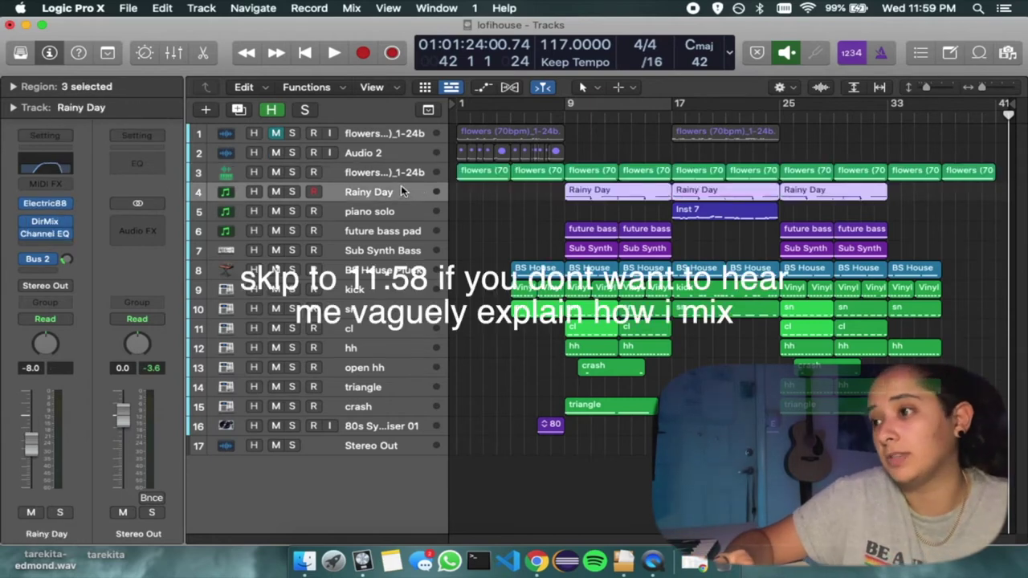
click(394, 179)
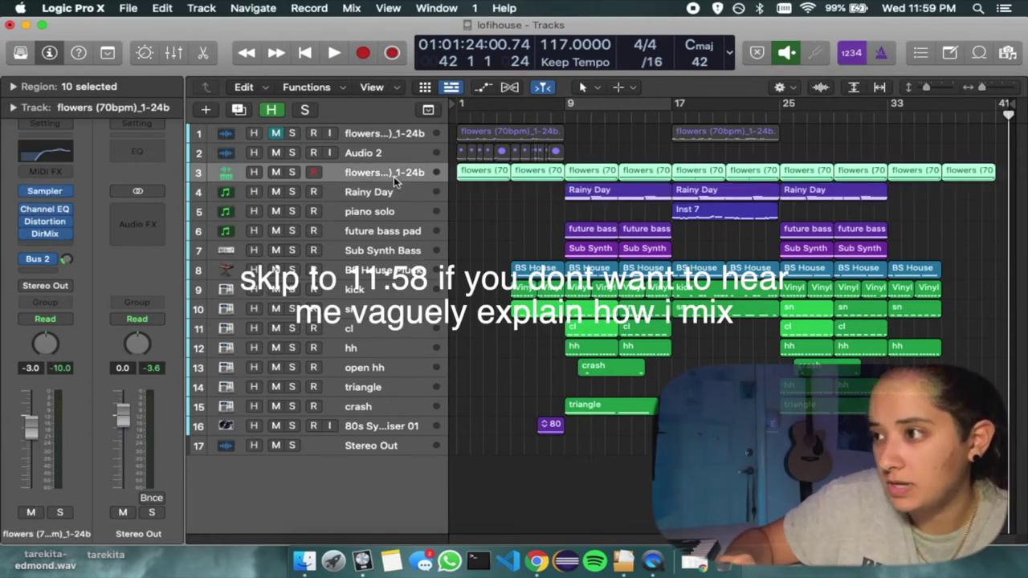
click(456, 115)
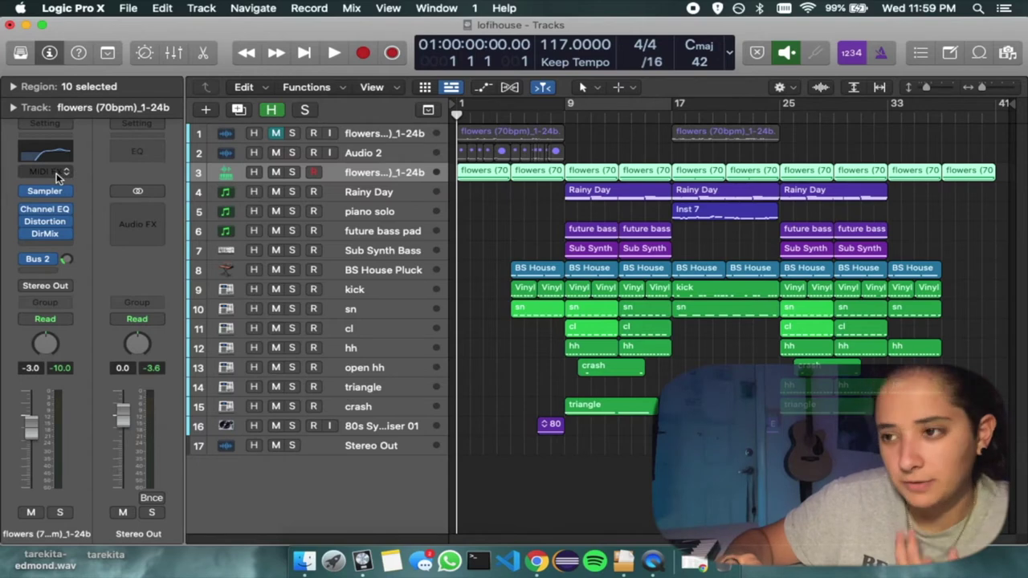
click(45, 221)
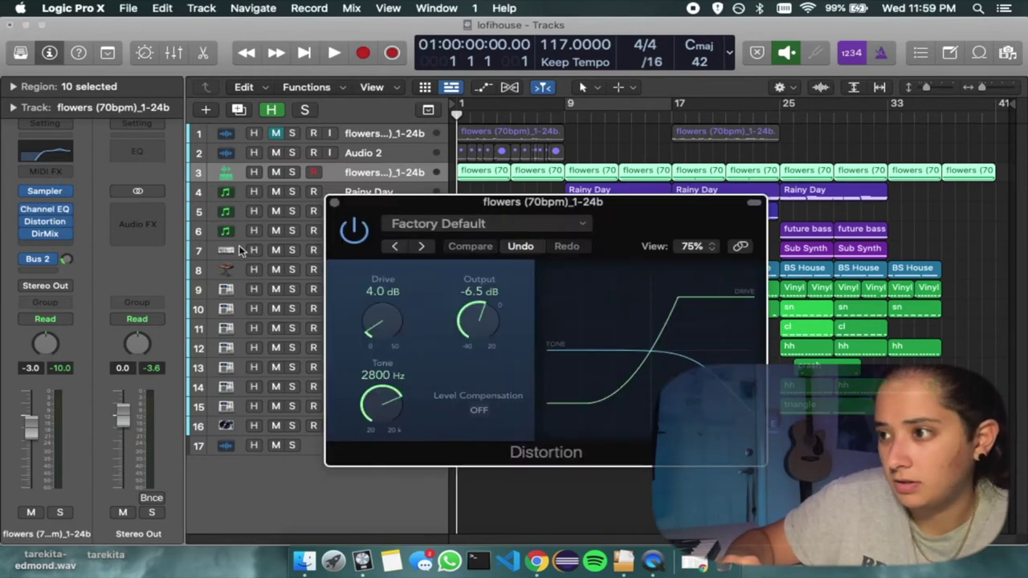
click(335, 203)
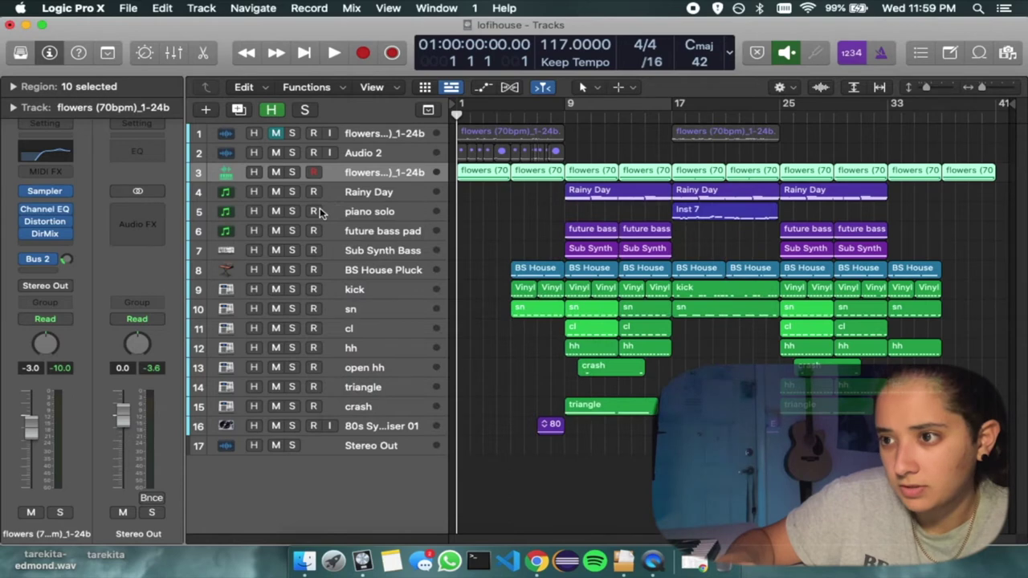
click(46, 234)
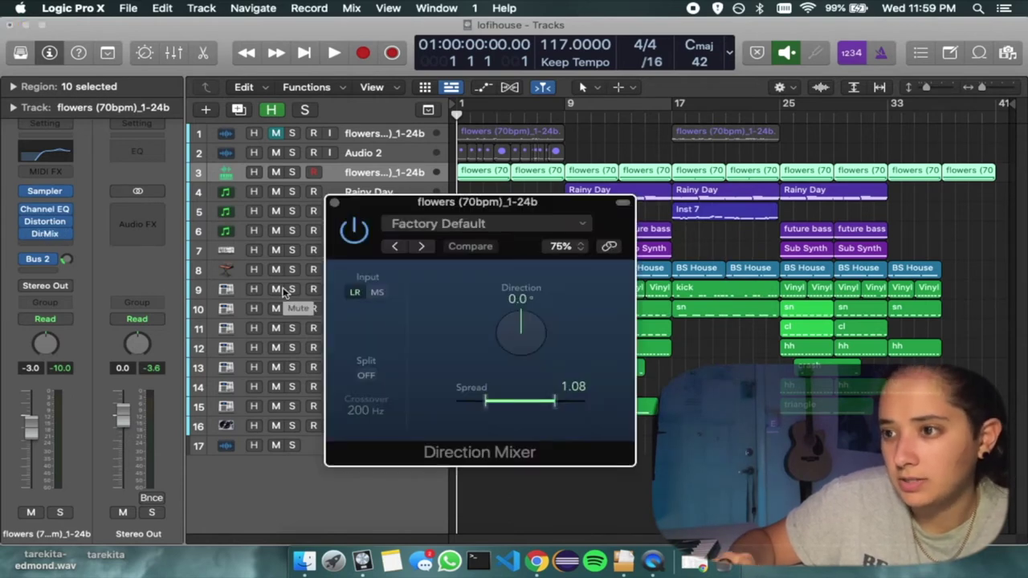
click(335, 203)
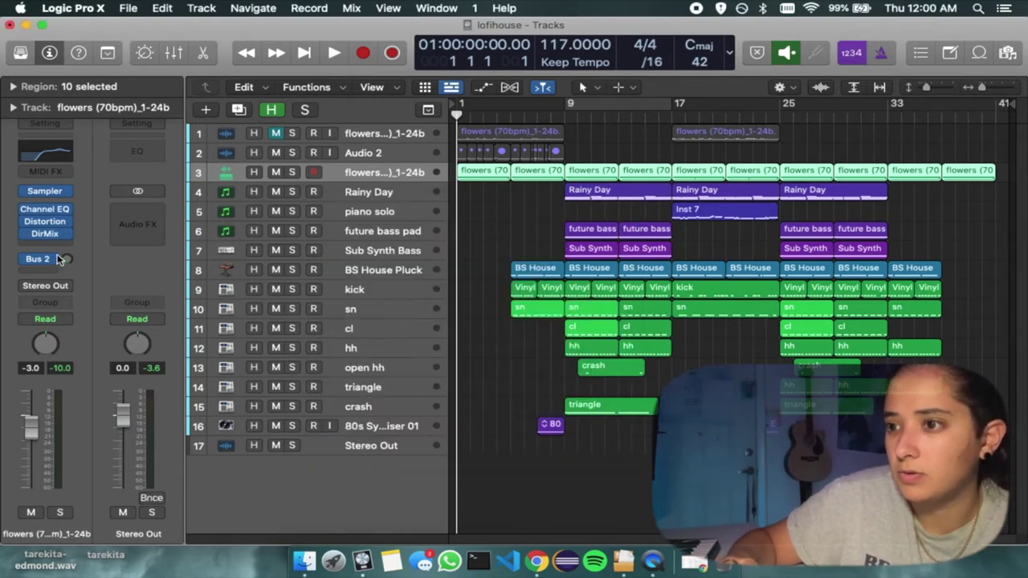
Step: Inspect the Direction Mixer and Channel EQ on the Rainy Day track, with the playhead at bar 9
click(403, 193)
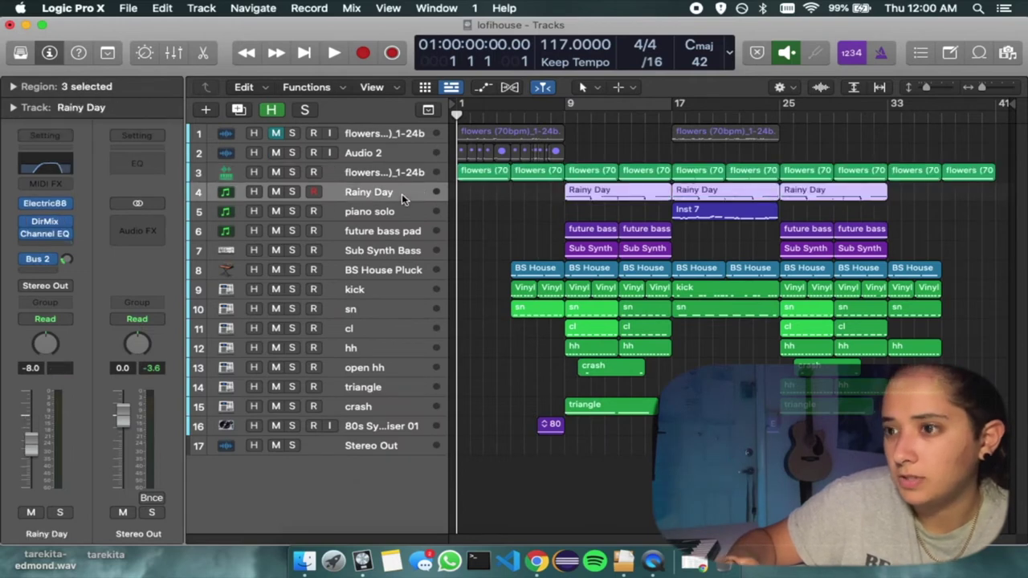
click(566, 112)
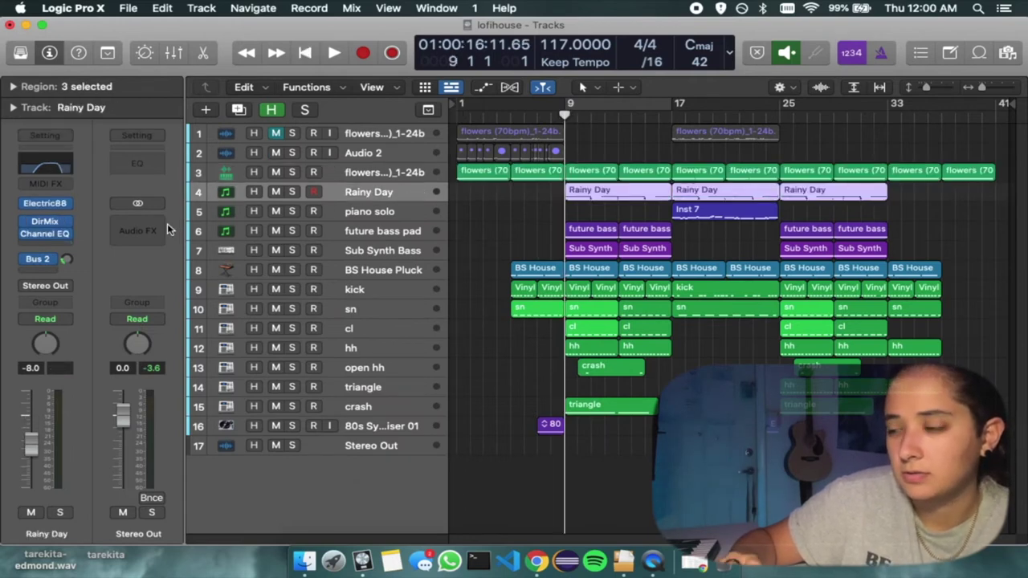
click(45, 226)
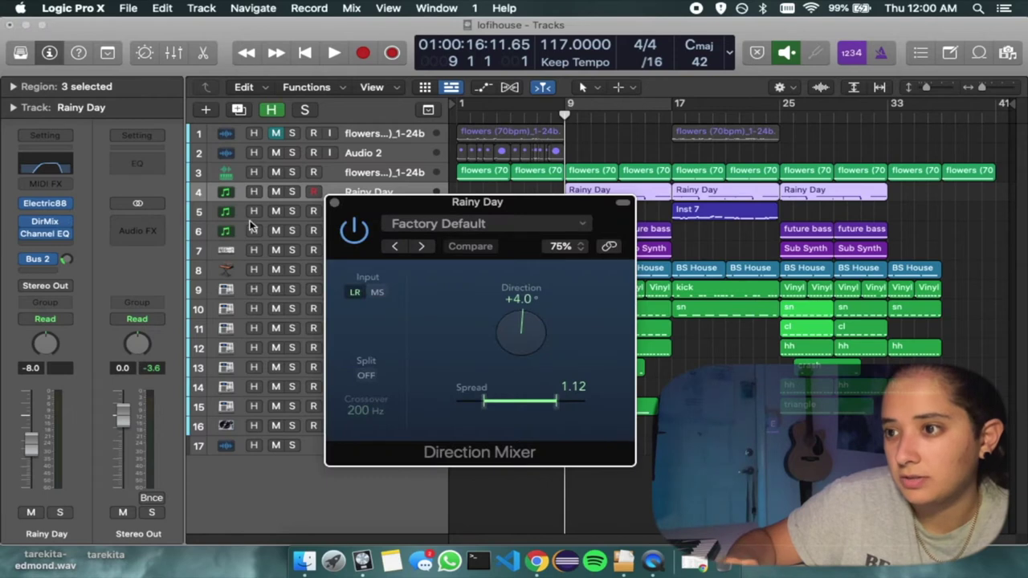
click(334, 203)
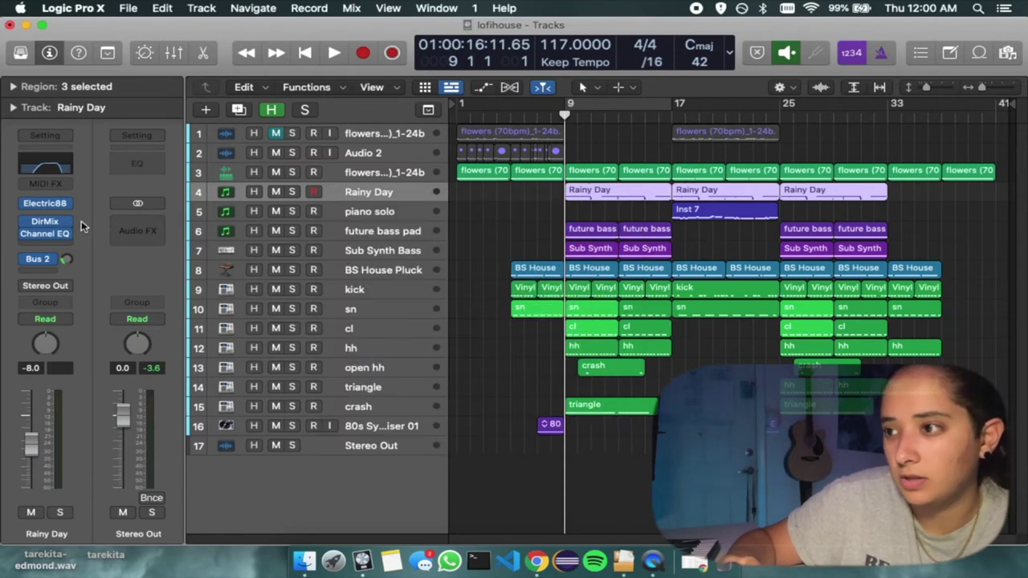
click(64, 171)
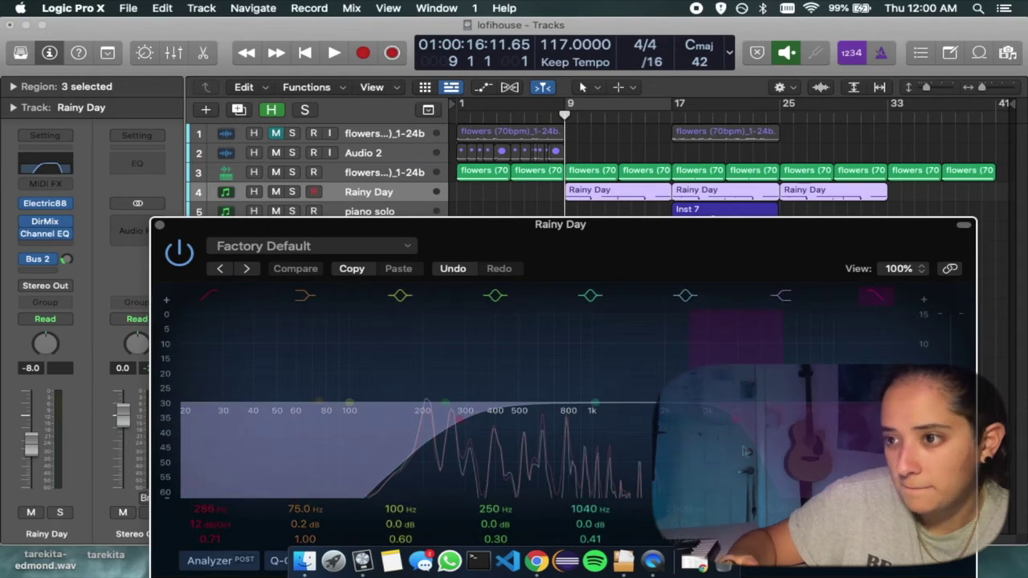
click(159, 225)
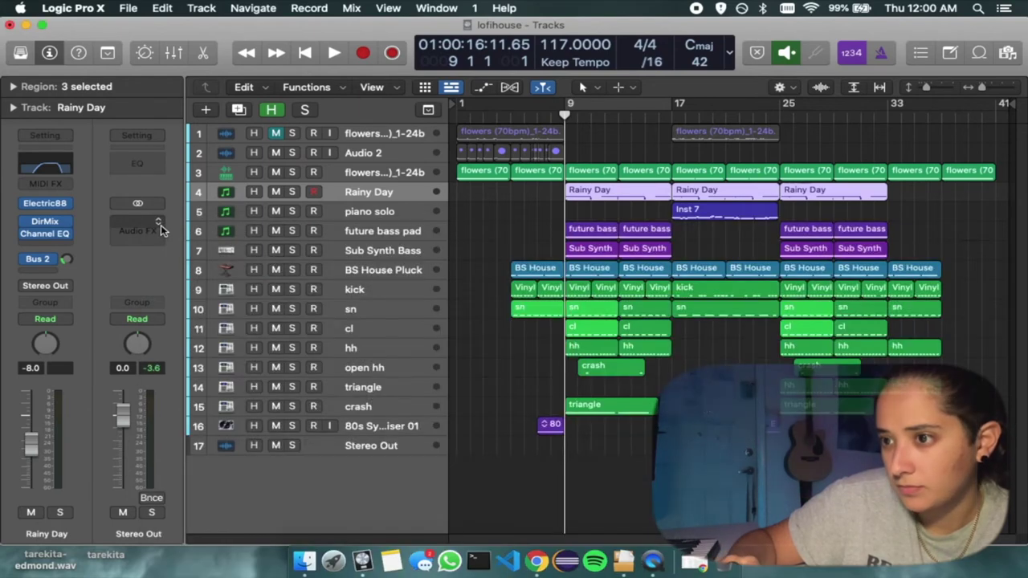
Step: Check the Distortion and Channel EQ settings on the piano solo track, with the playhead at bar 17
click(372, 216)
click(670, 117)
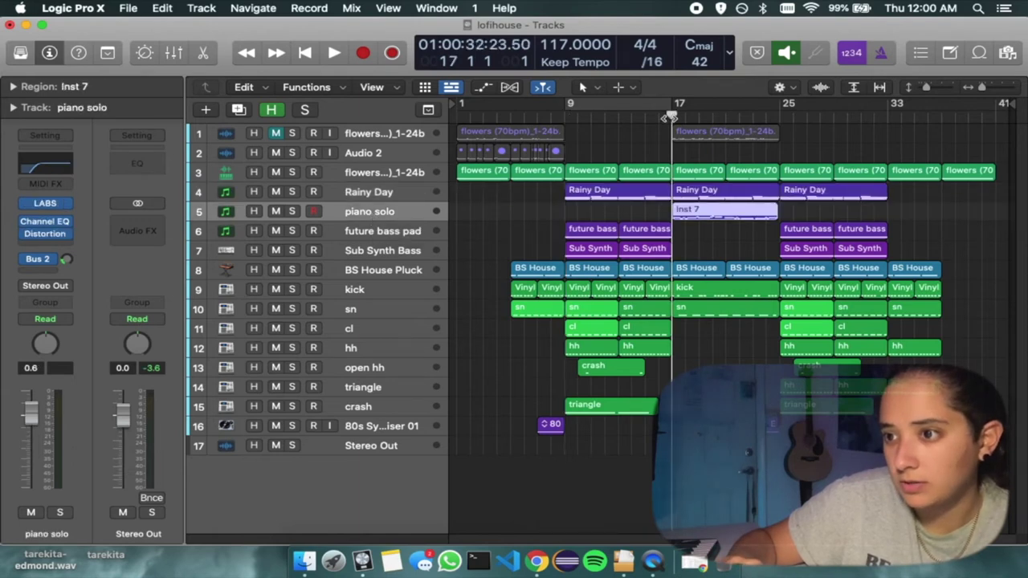
click(46, 233)
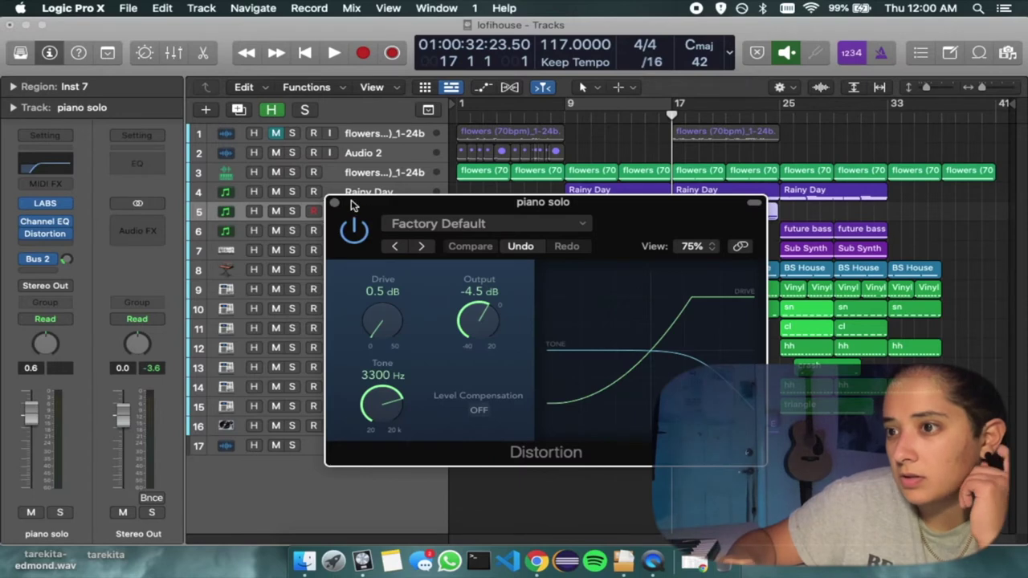
click(334, 203)
click(51, 226)
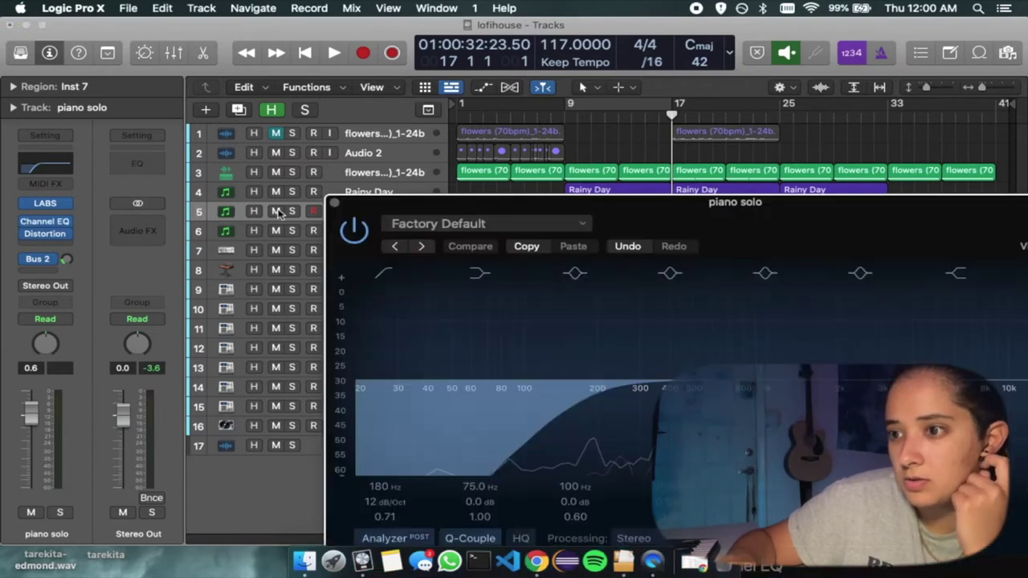
click(334, 203)
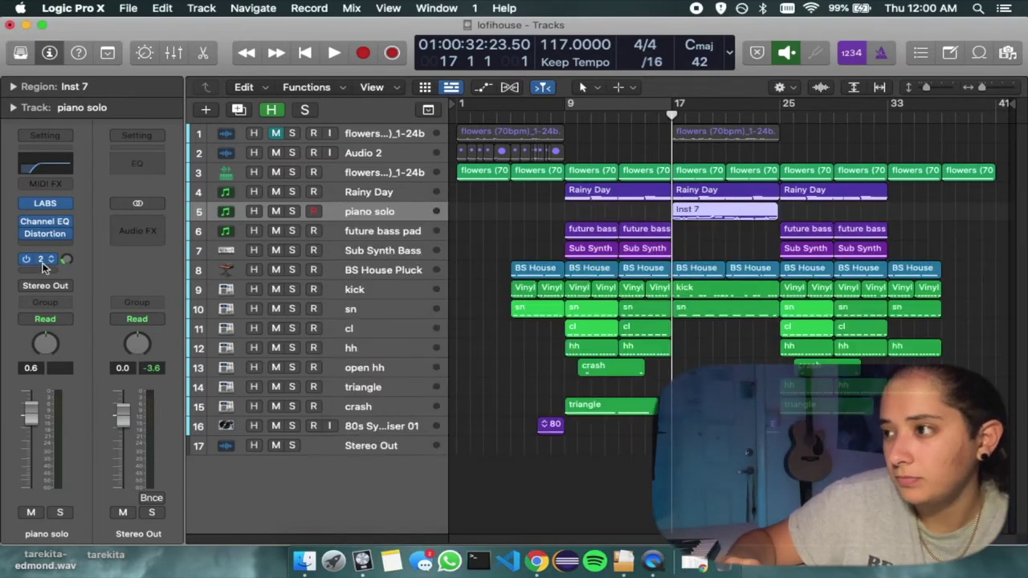
Step: Review the Channel EQ, Tremolo, Direction Mixer and Echo on the future bass pad track, with the playhead at bar 9
click(357, 232)
click(565, 115)
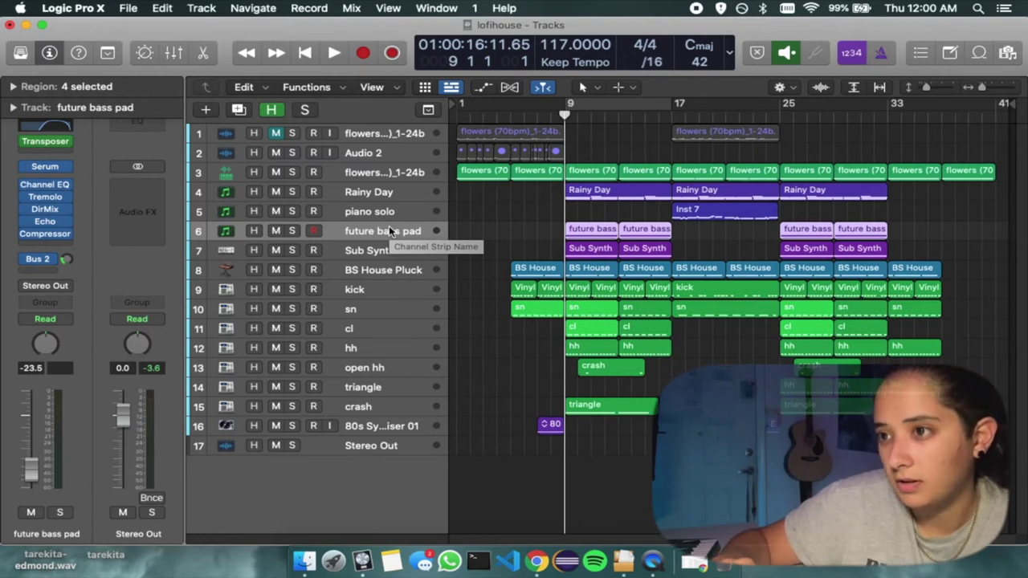
click(45, 184)
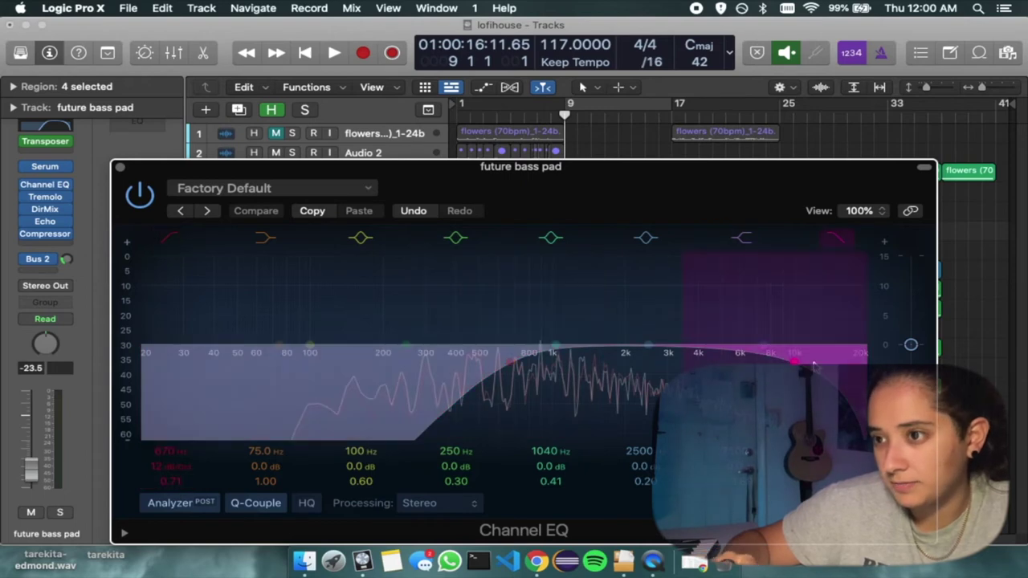
click(121, 168)
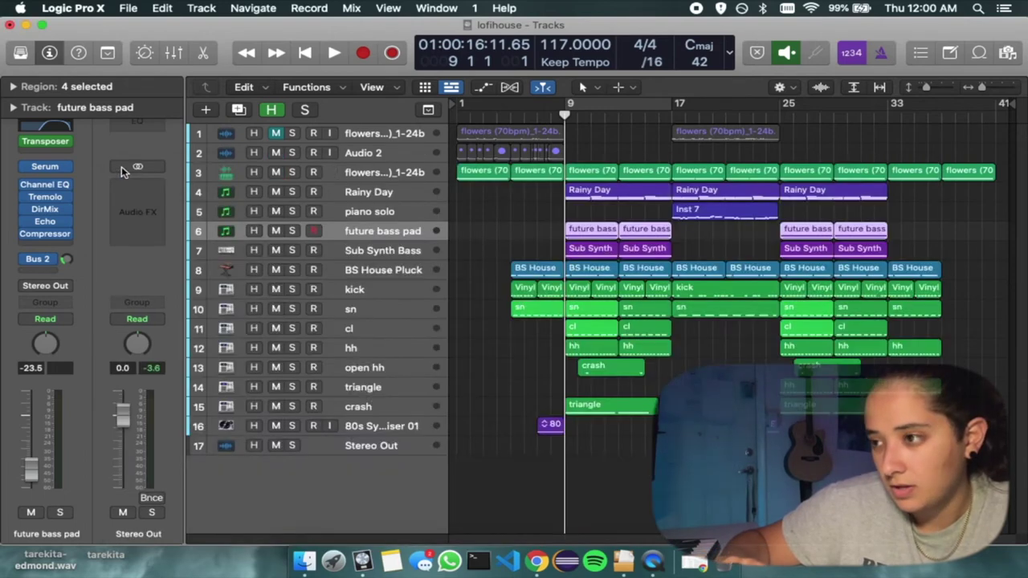
click(48, 197)
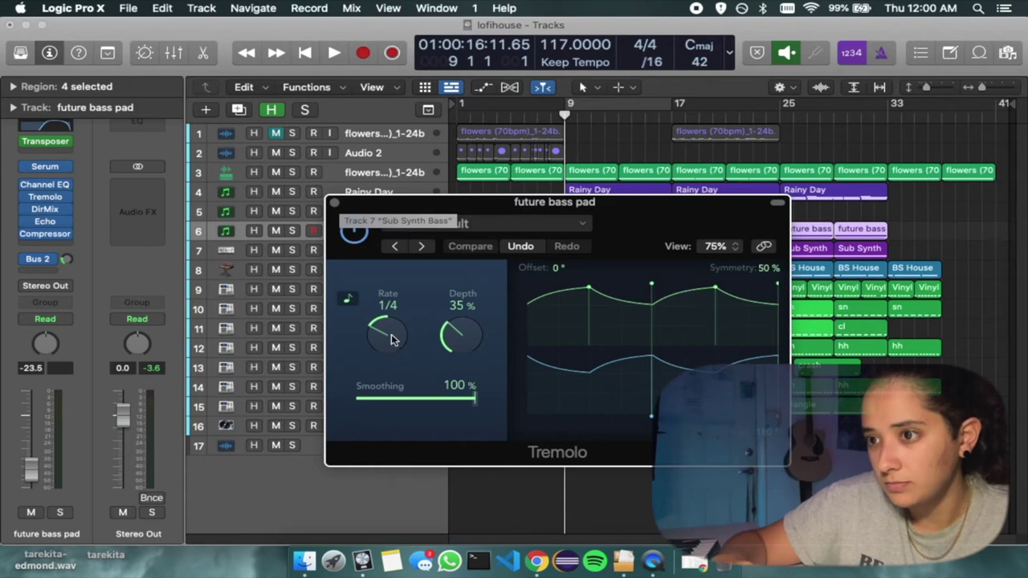
click(333, 203)
click(45, 209)
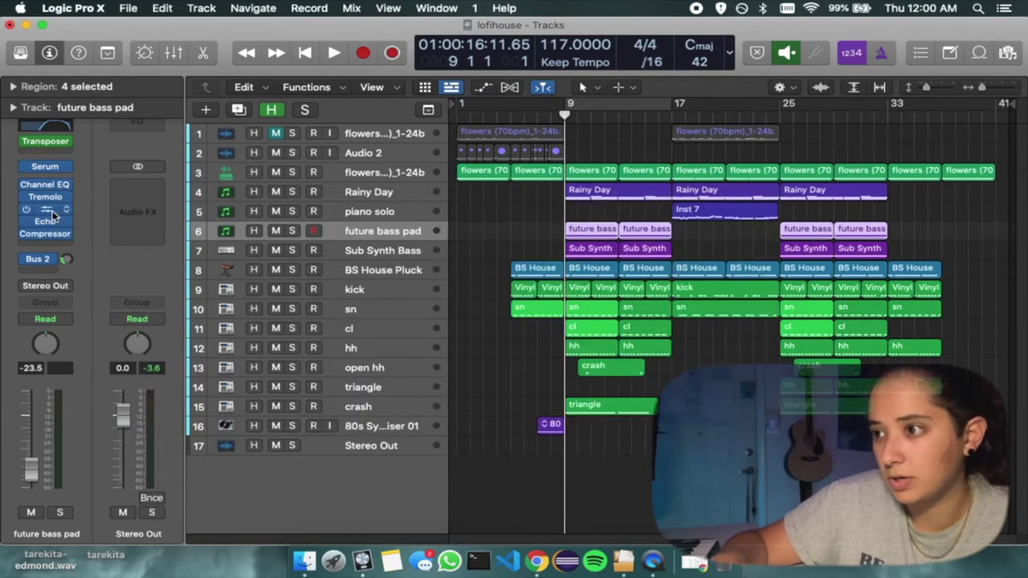
click(334, 204)
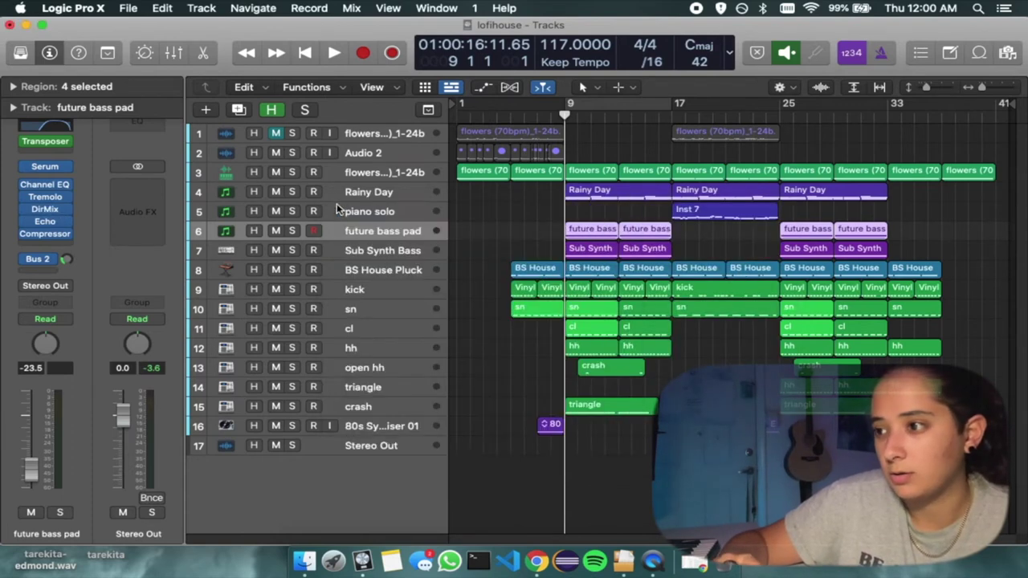
click(55, 223)
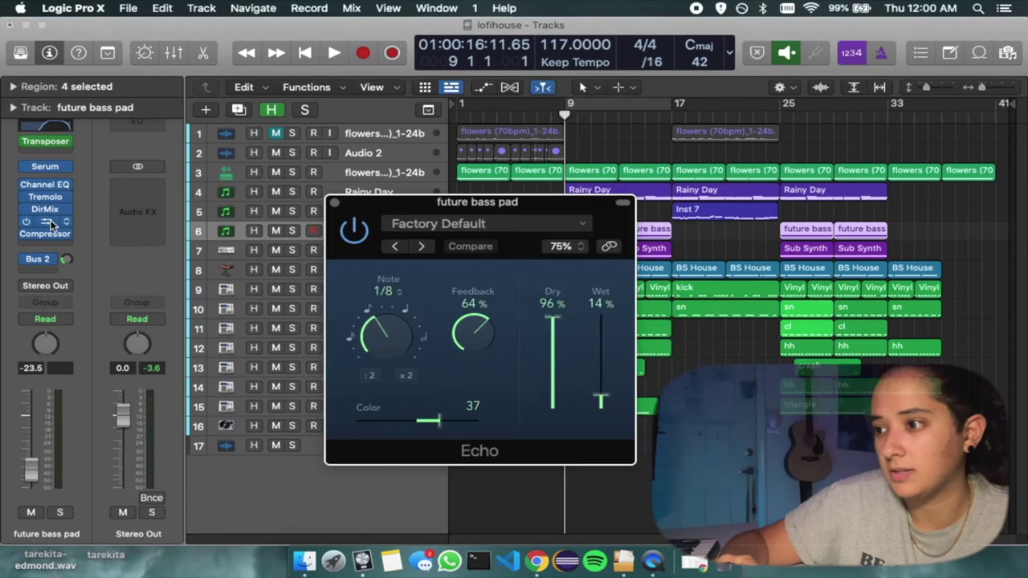
click(335, 203)
Step: Check the Compressor settings on the future bass pad track and bypass that plug-in
click(46, 236)
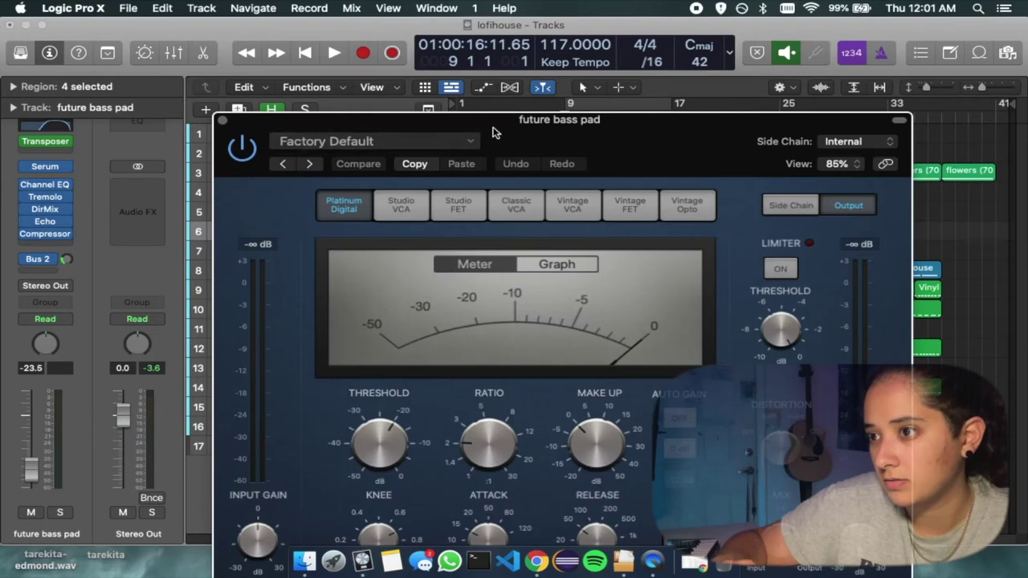
click(224, 122)
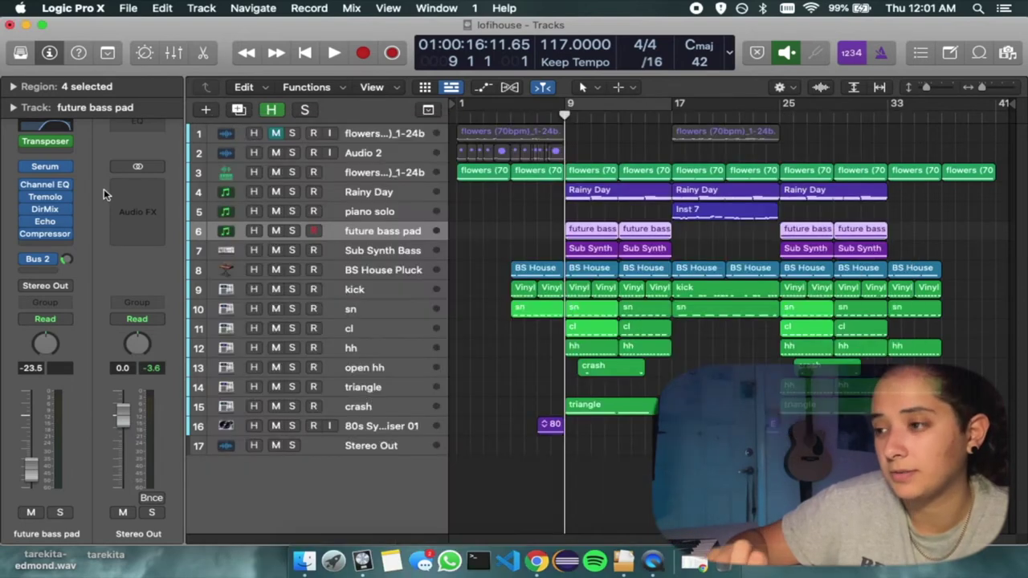
mouse_move(28, 236)
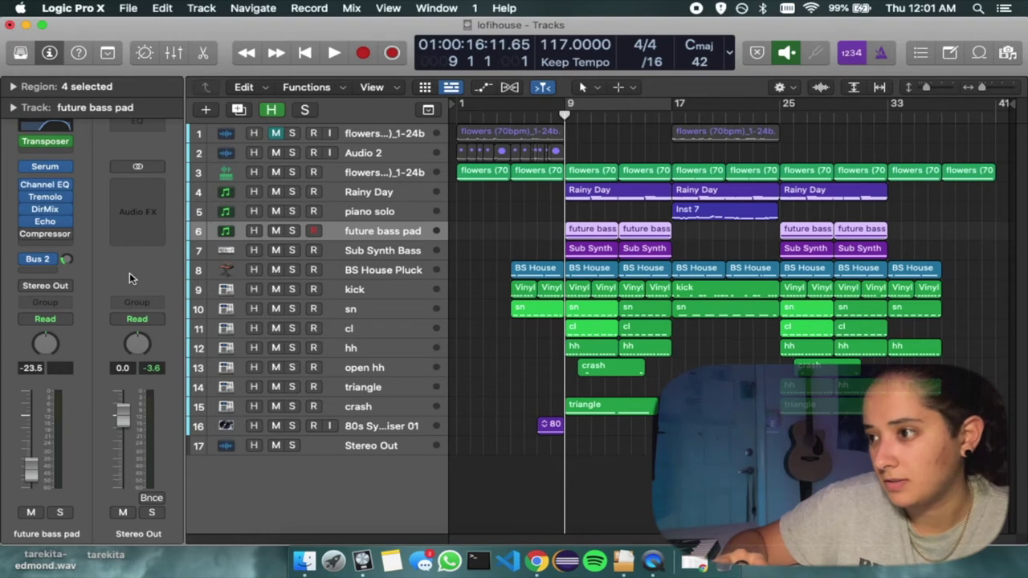
Step: Examine the SubBass and Channel EQ plug-in settings on the Sub Synth Bass track
click(378, 252)
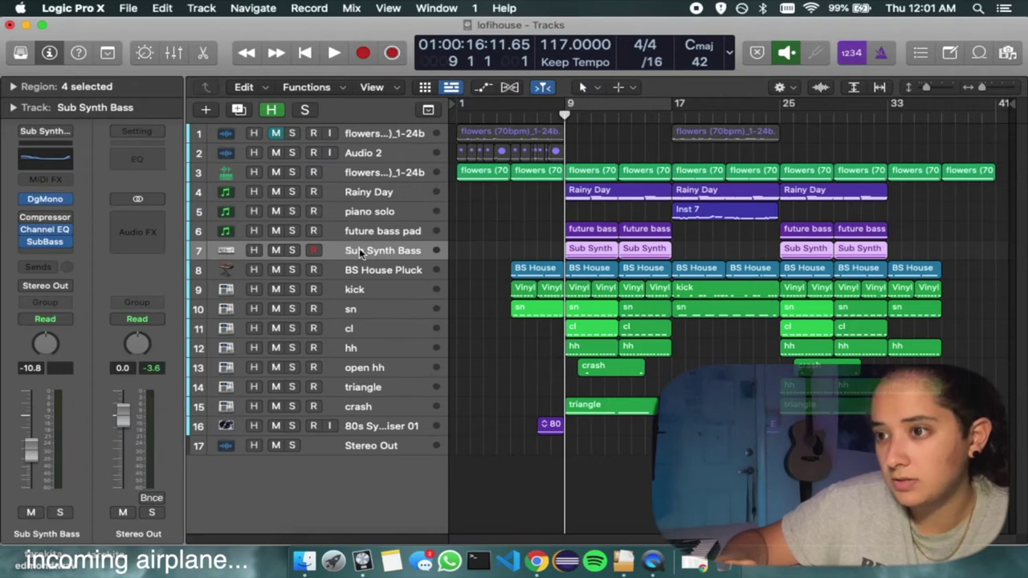
click(52, 242)
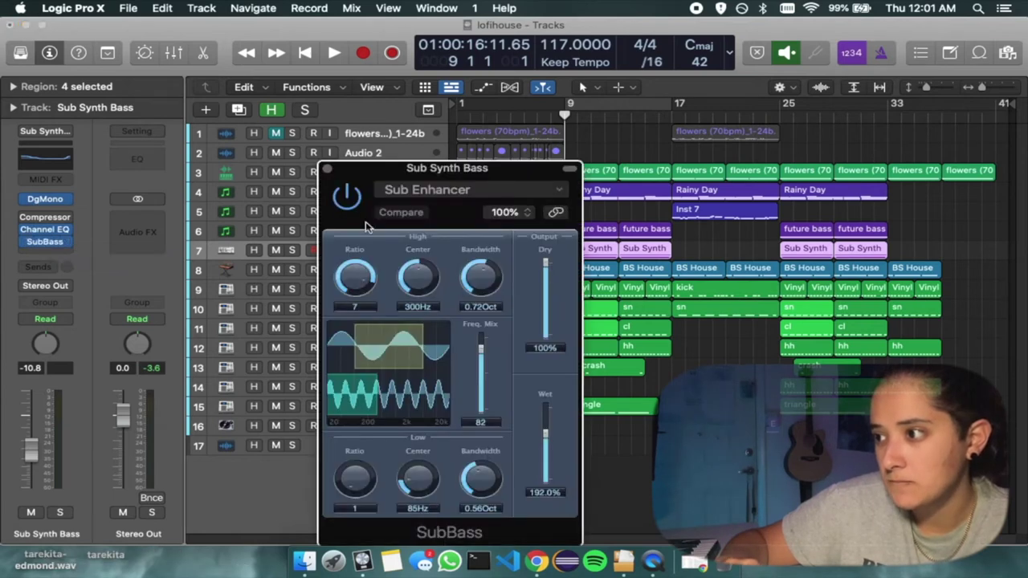
click(327, 170)
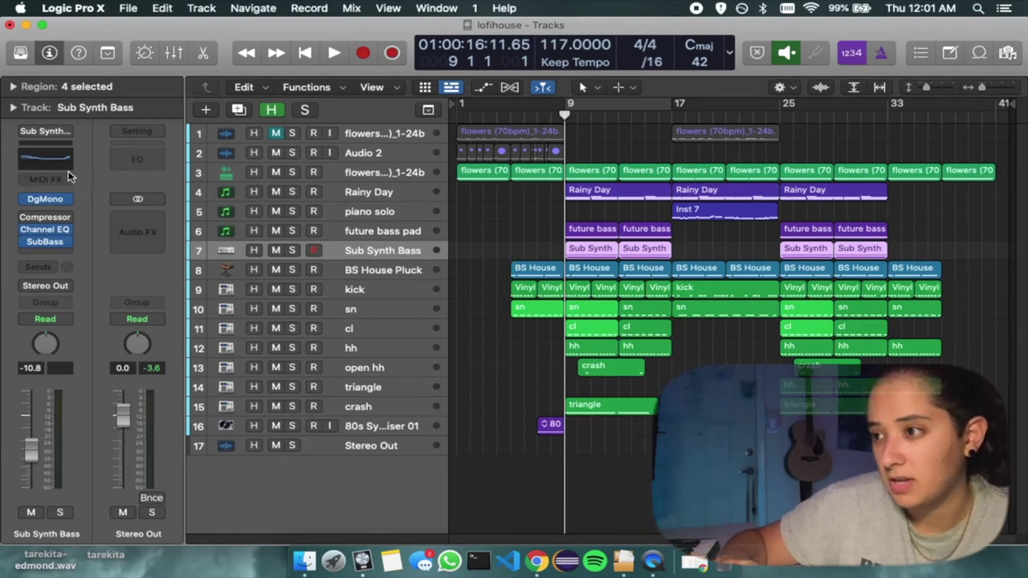
click(48, 231)
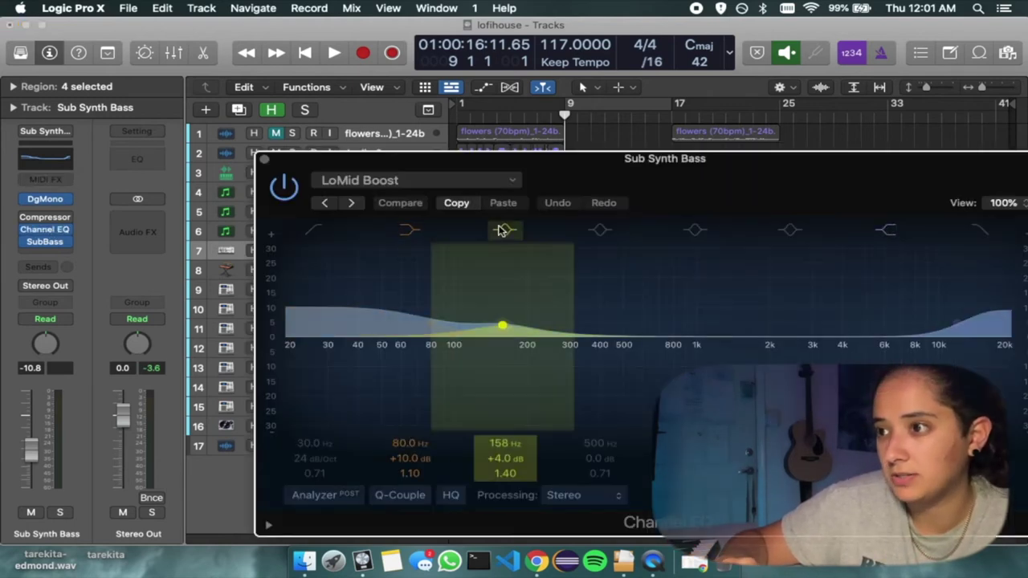
click(264, 160)
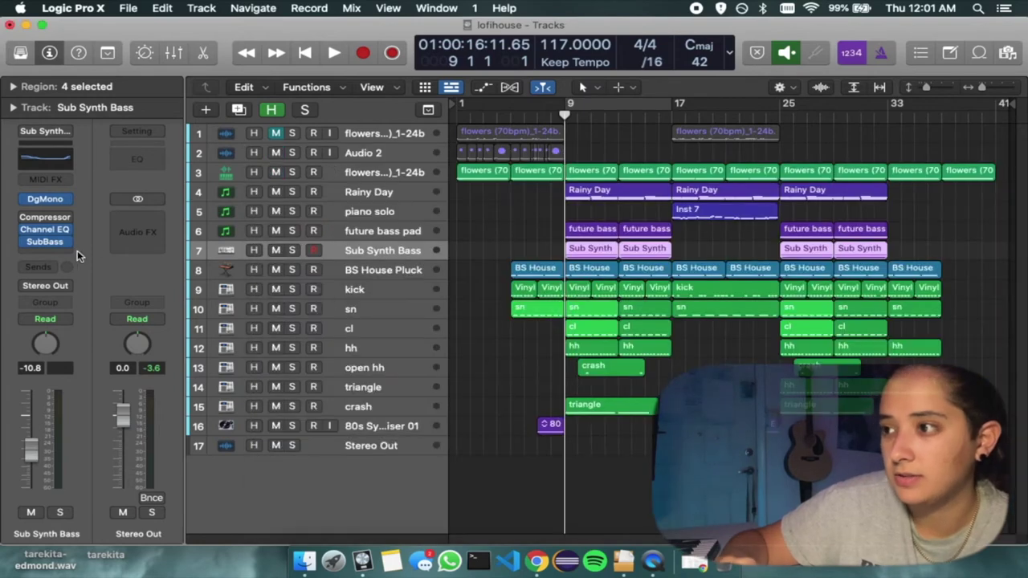
click(51, 248)
drag(398, 174, 292, 94)
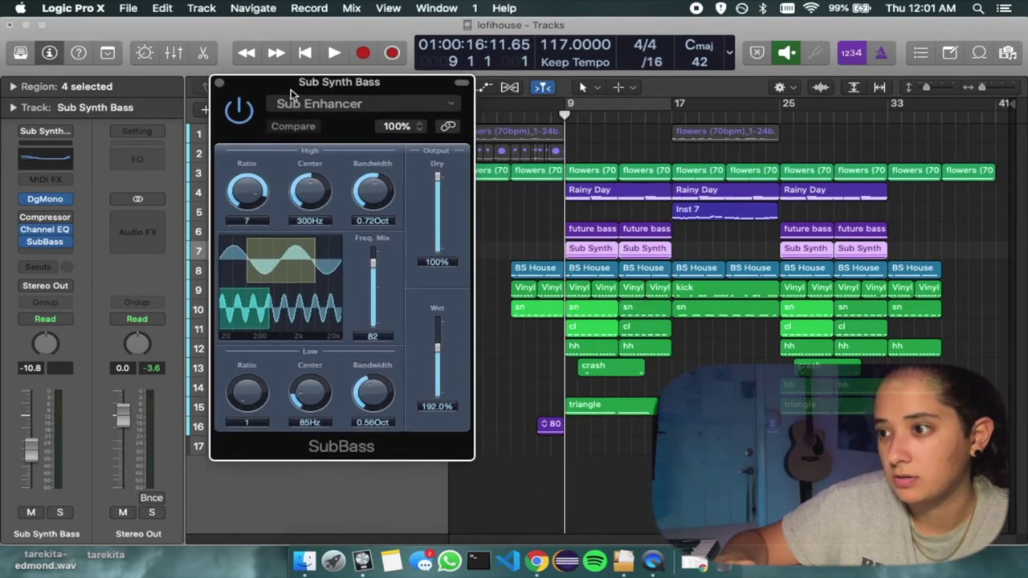
click(220, 84)
Step: Audition the BS House Pluck track soloed from bar 9, and compare it with the full mix
click(377, 273)
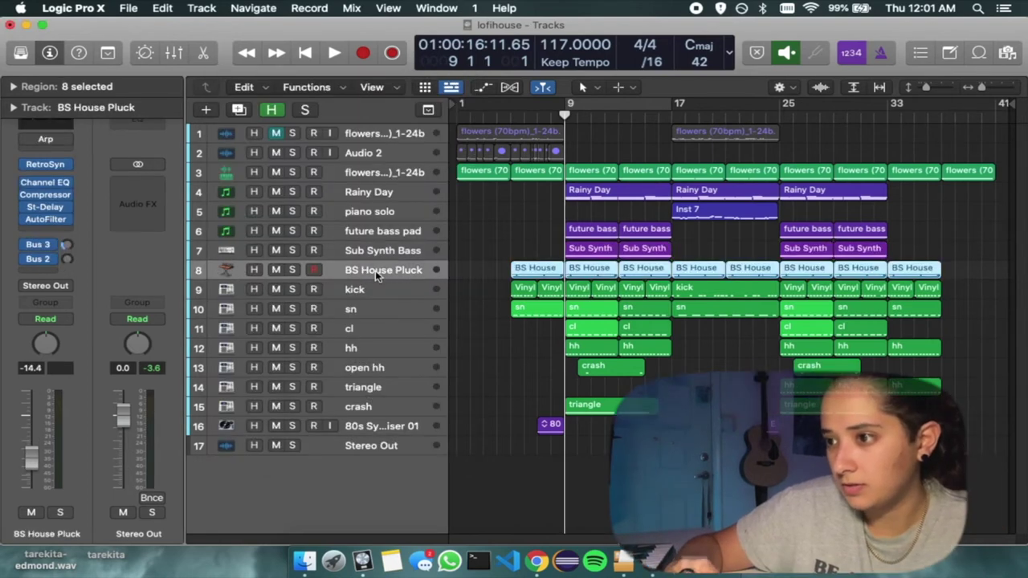
click(291, 270)
key(space)
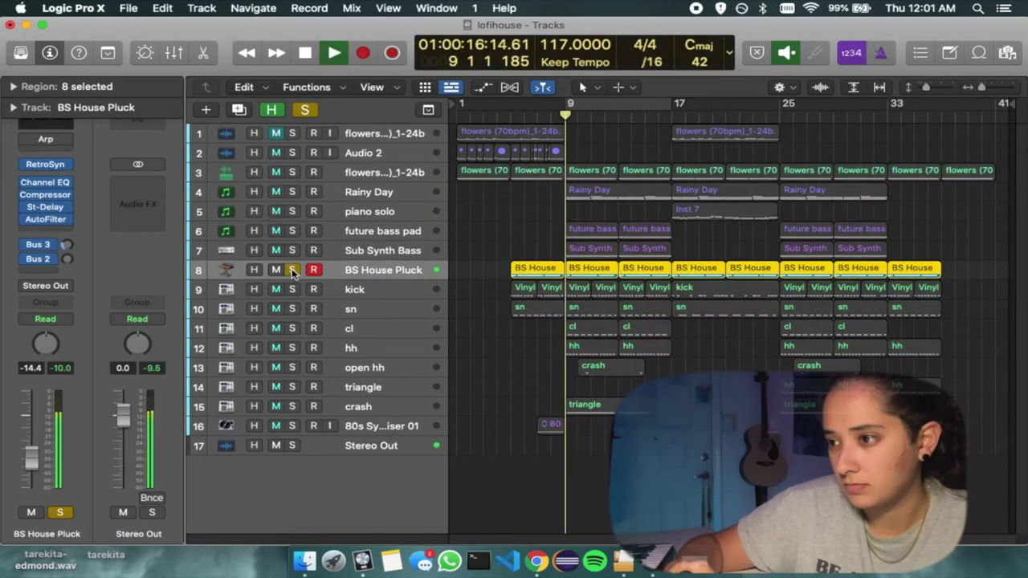
key(space)
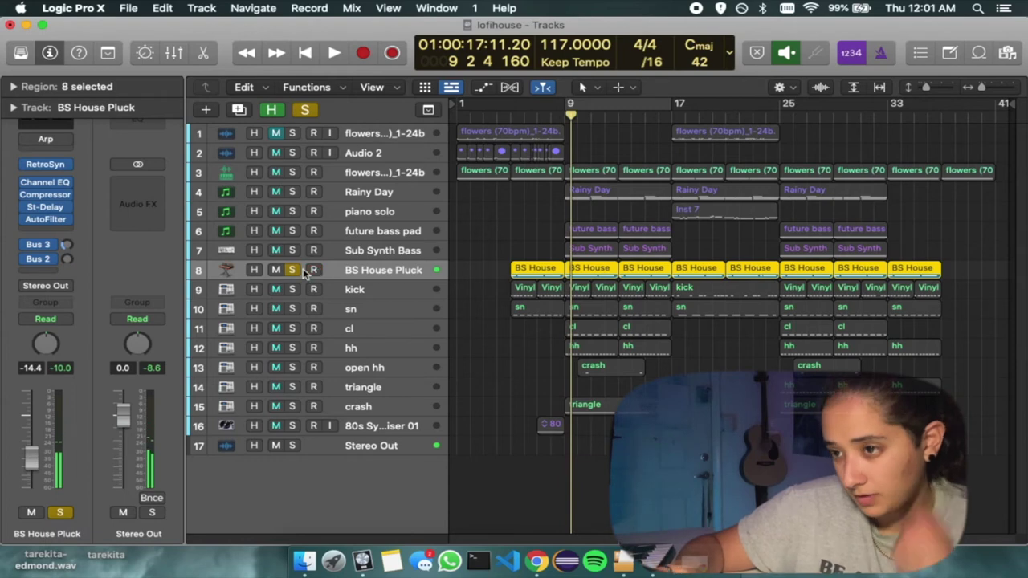
click(294, 270)
key(space)
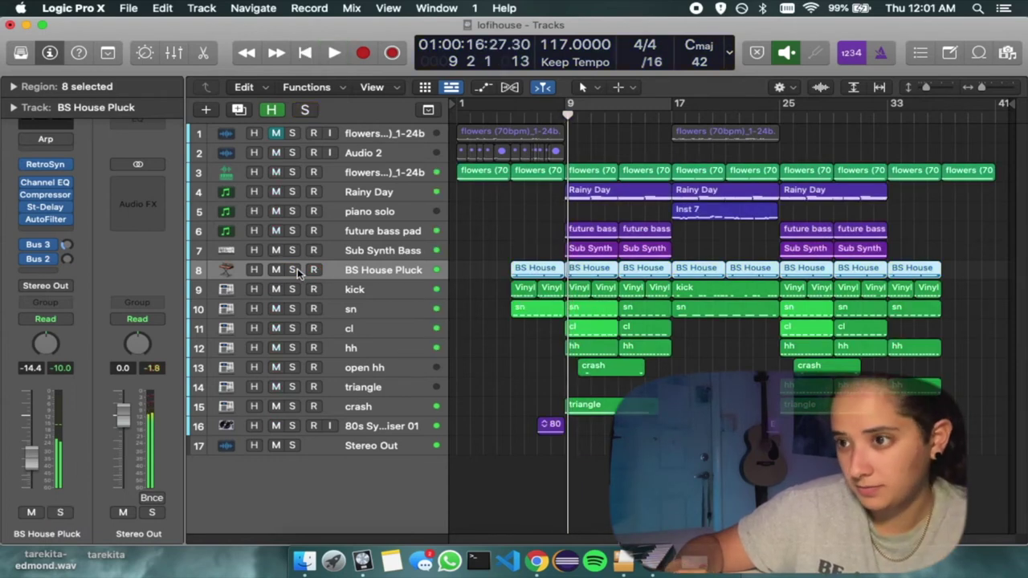
key(space)
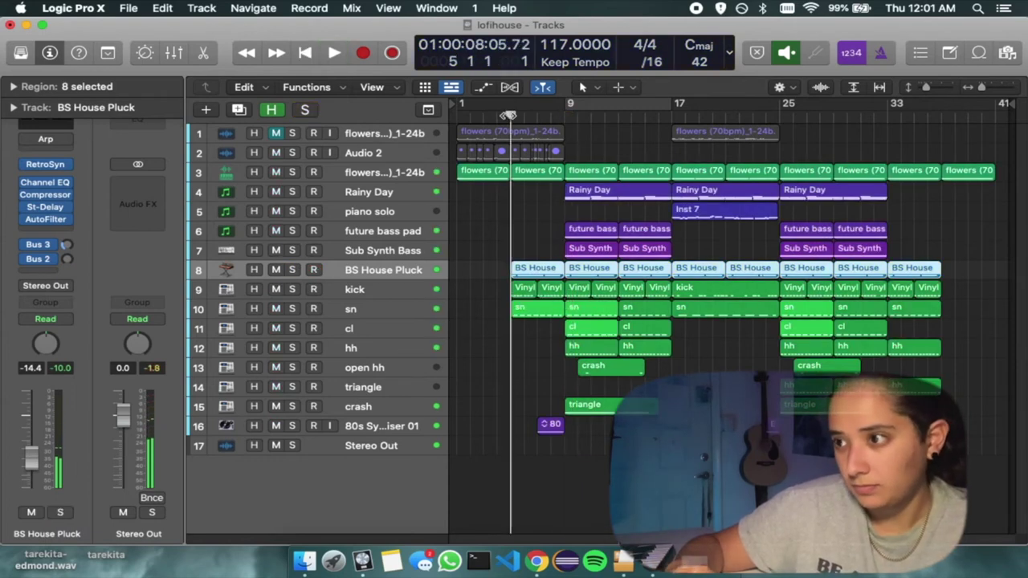
Step: Review the Channel EQ and Compressor settings on the BS House Pluck track, with the playhead at bar 5
click(49, 183)
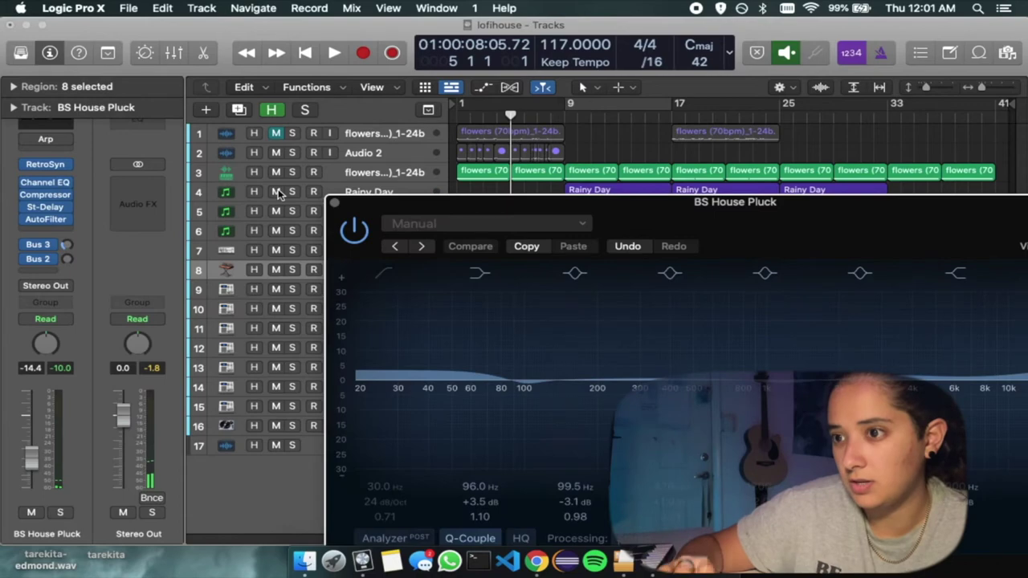
click(334, 206)
click(50, 194)
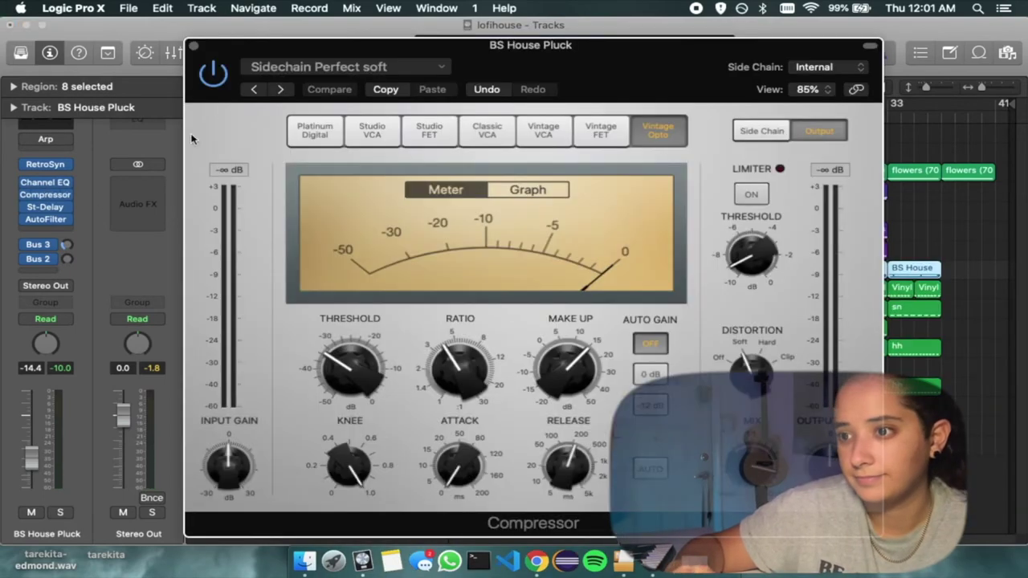
click(193, 46)
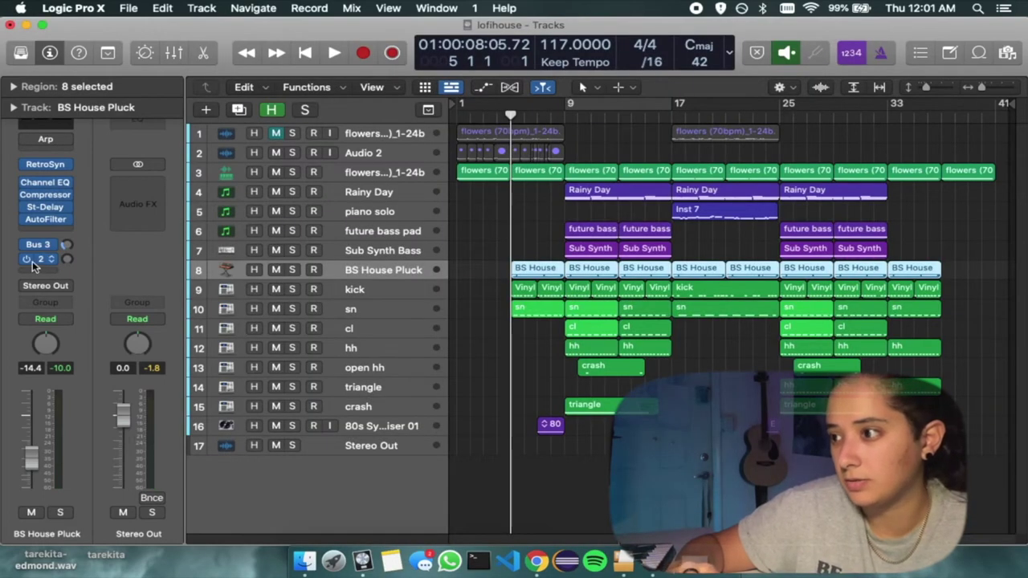
Step: Check the low-cut filter in the Channel EQ on the kick track
click(381, 293)
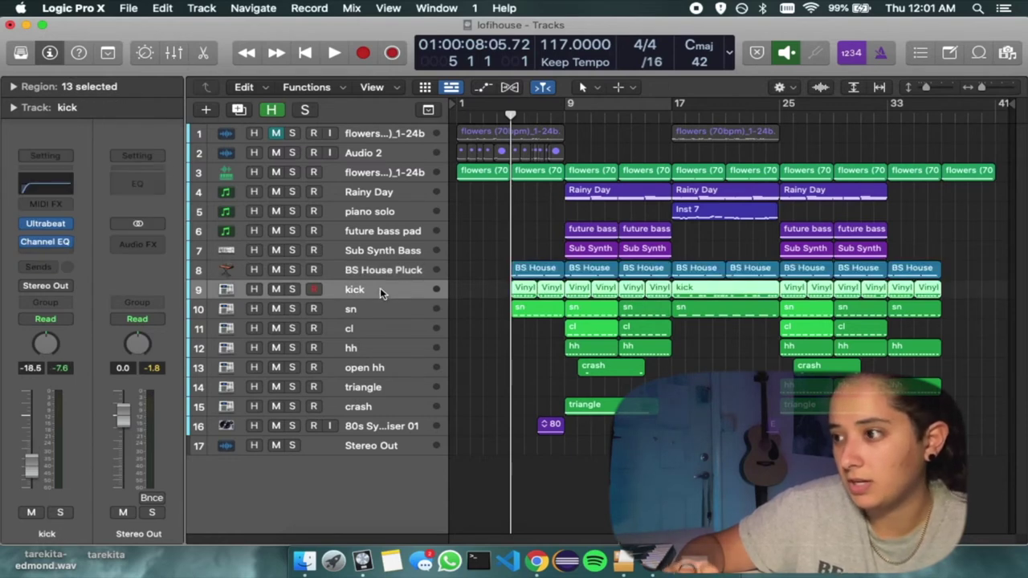
click(49, 241)
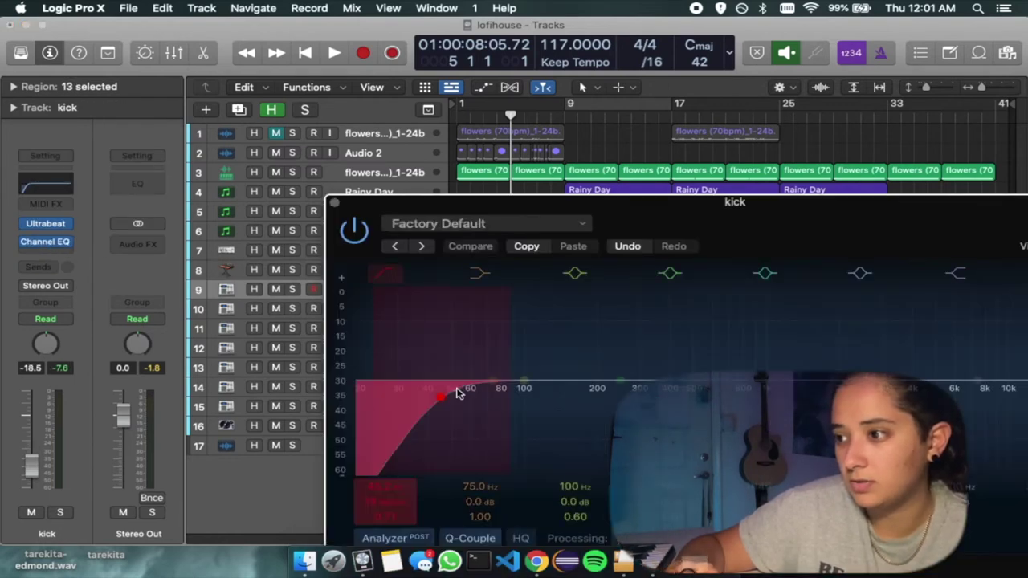
click(335, 203)
Step: Listen to the kick, BS House Pluck and Sub Synth Bass tracks soloed together, playing from bar 5
click(365, 309)
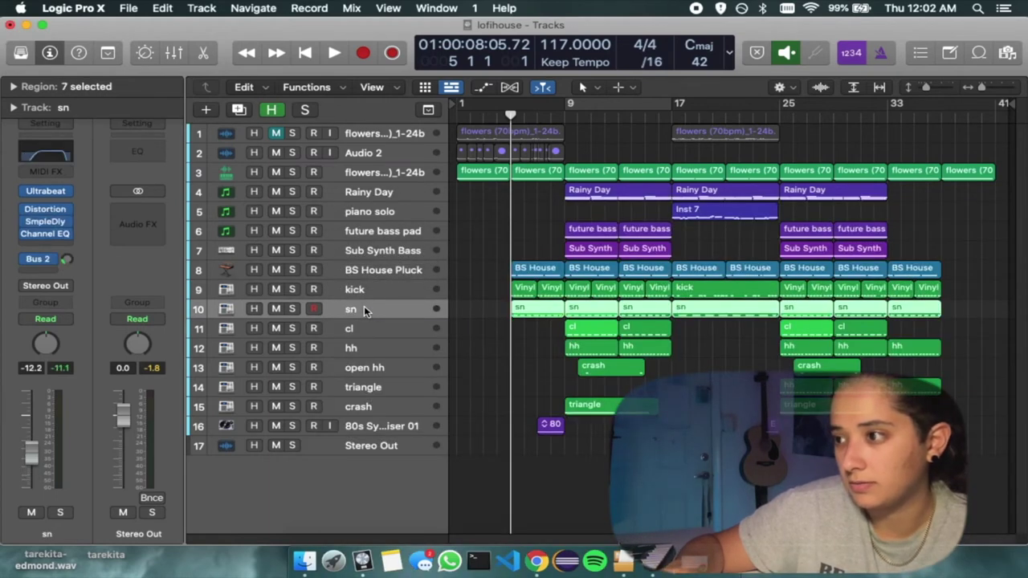
click(310, 291)
click(293, 290)
click(291, 270)
key(space)
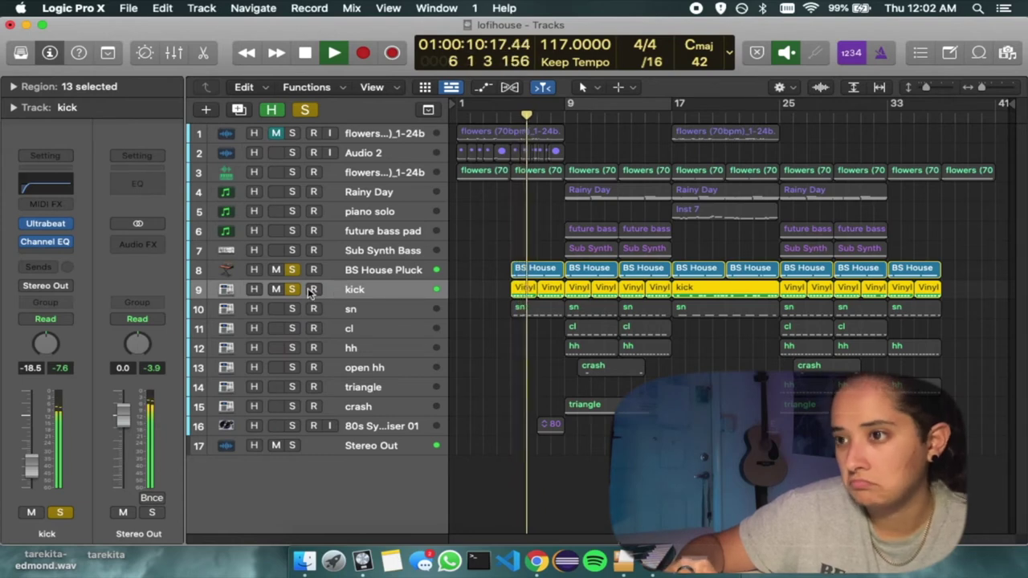
click(354, 273)
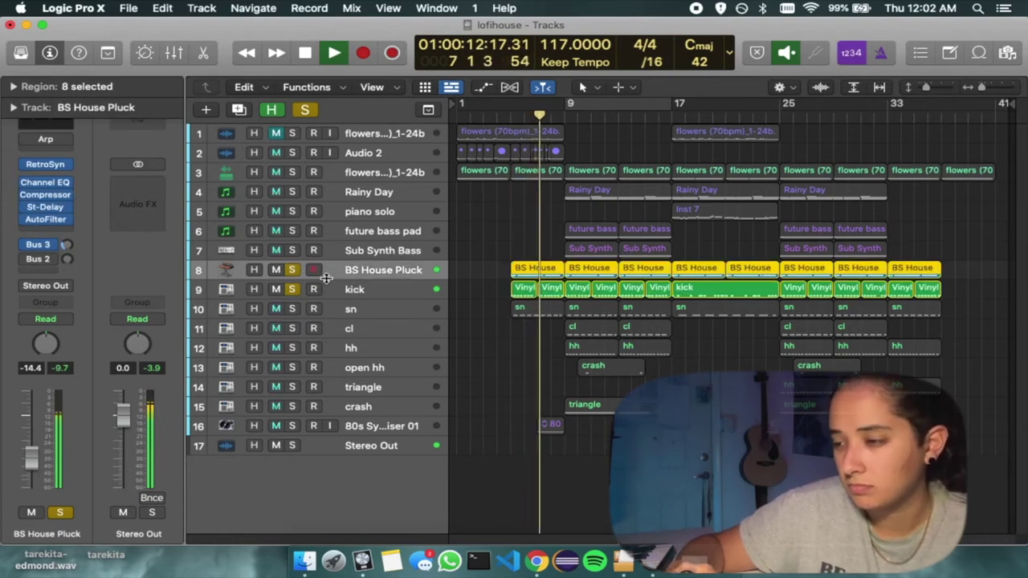
click(293, 250)
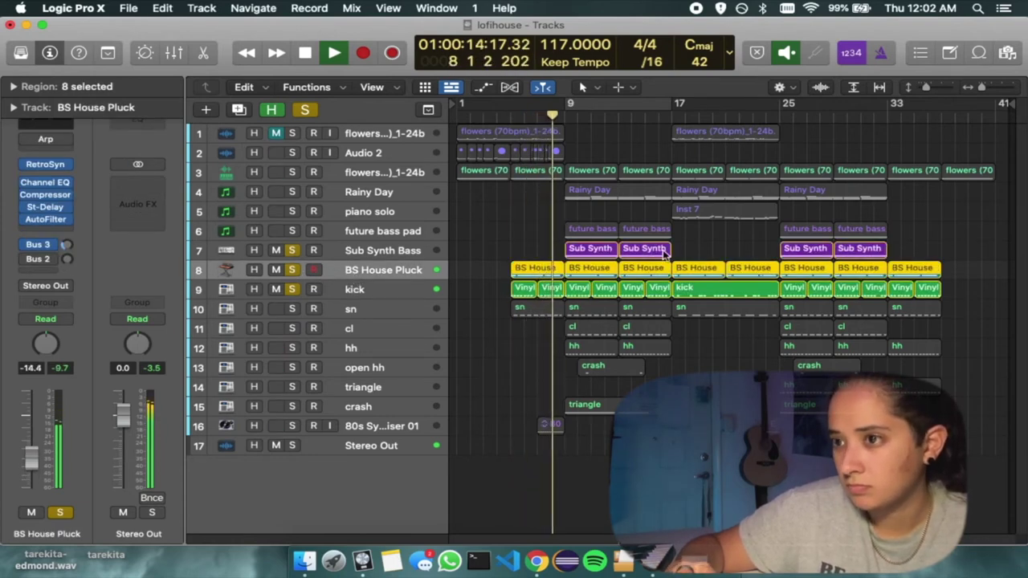
click(381, 254)
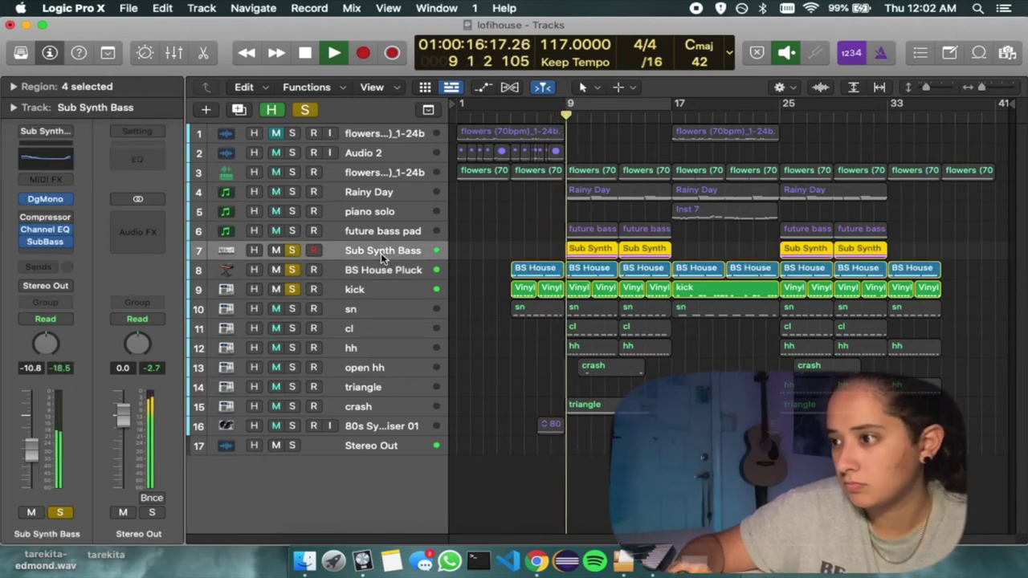
Step: Set the third band of the Sub Synth Bass Channel EQ to 98.5 Hz and -3.6 dB during playback
click(62, 162)
drag(500, 324, 455, 359)
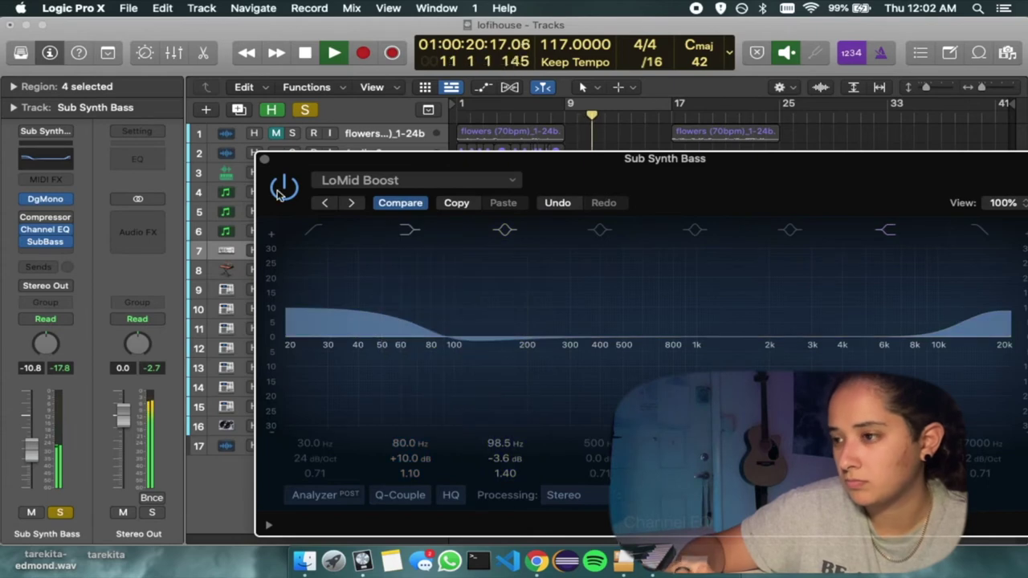
click(265, 162)
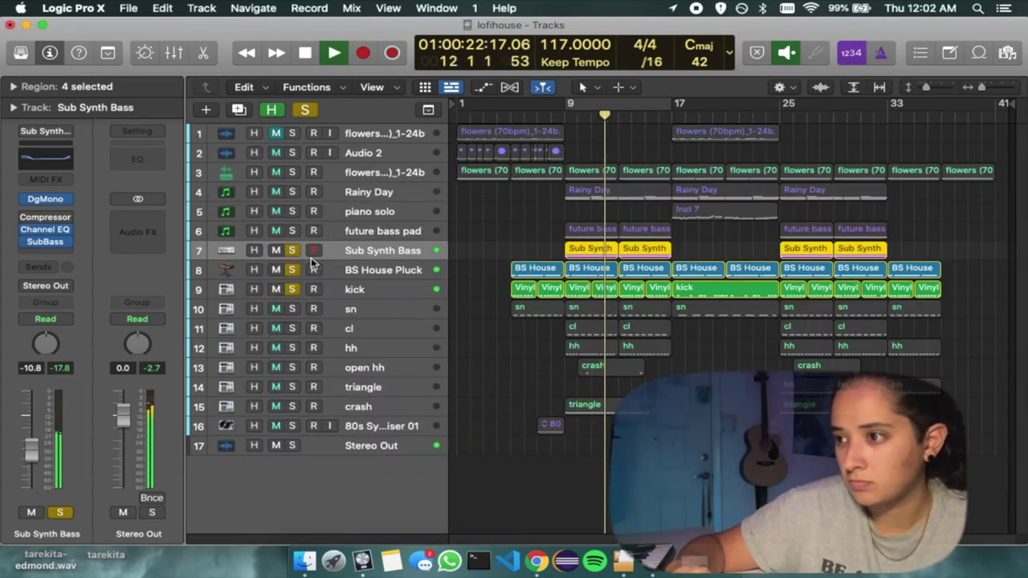
Step: Clear the track solos and set the Sub Synth Bass volume to -9.6 dB while hearing the full mix
click(293, 288)
click(292, 288)
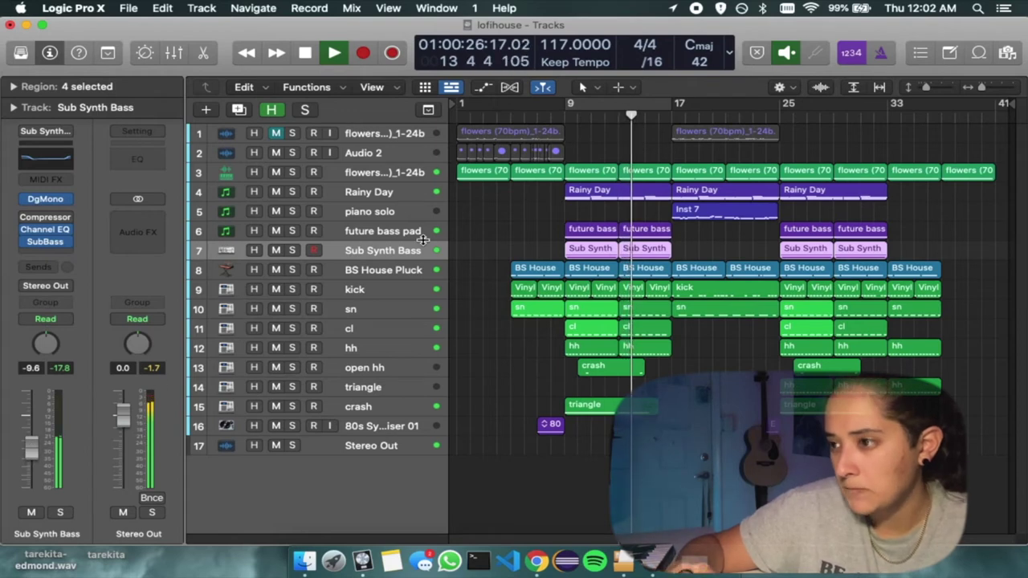
key(space)
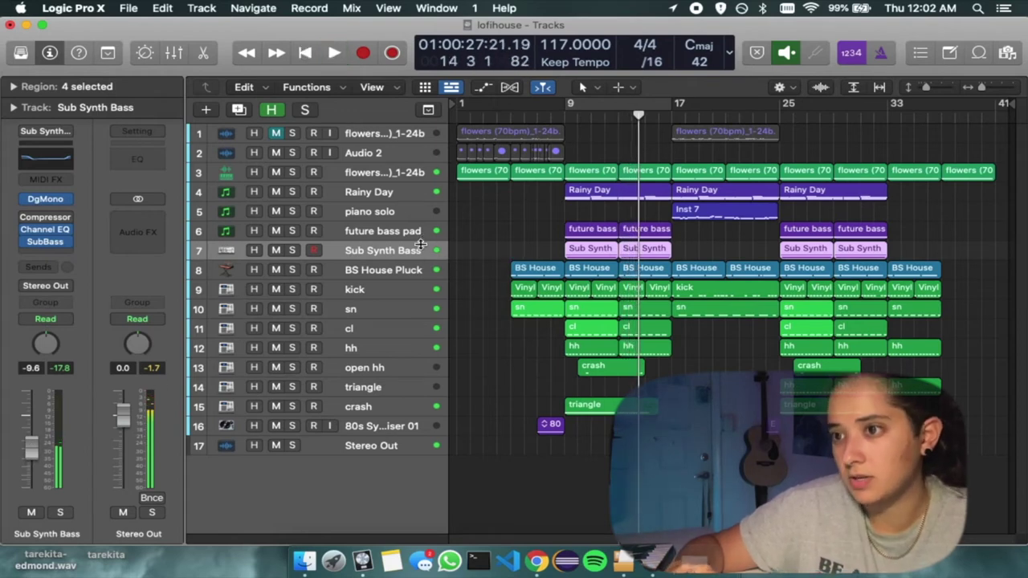
Step: Check the low-cut and high-cut filters in the Channel EQ on the sn track
click(381, 311)
click(46, 152)
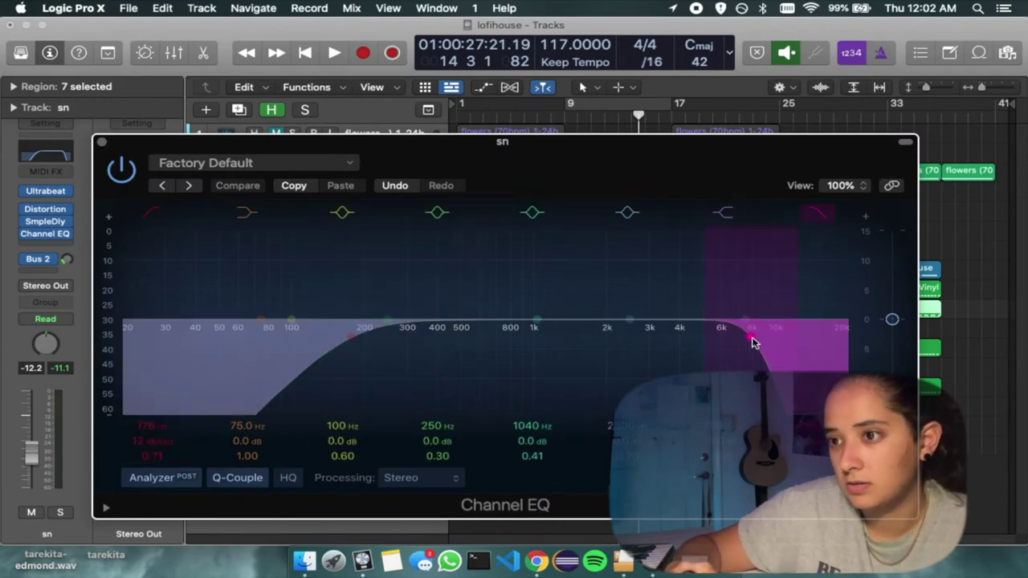
click(101, 142)
Step: Switch the sn track's Sample Delay unit from samples to ms
click(46, 221)
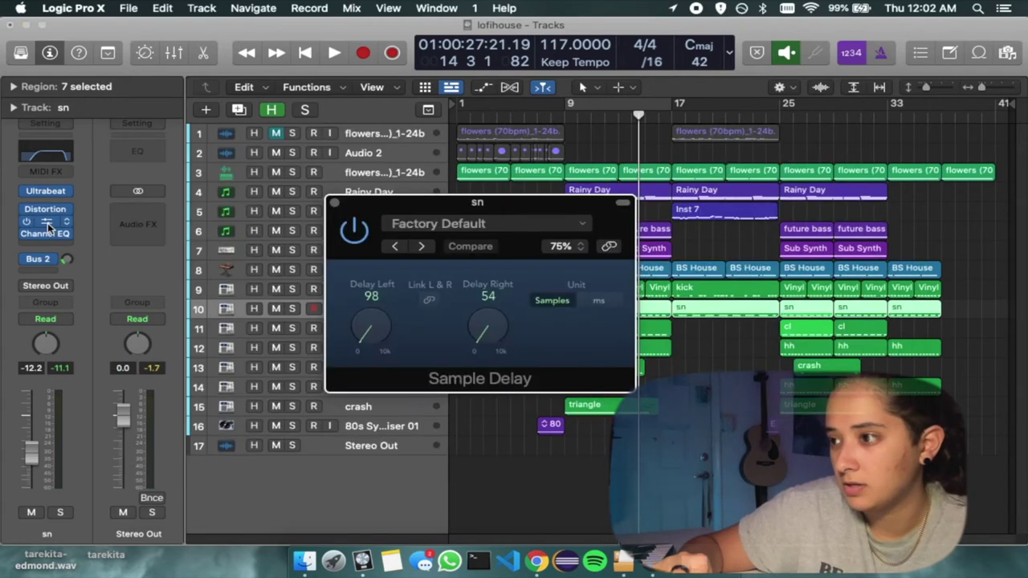
click(602, 302)
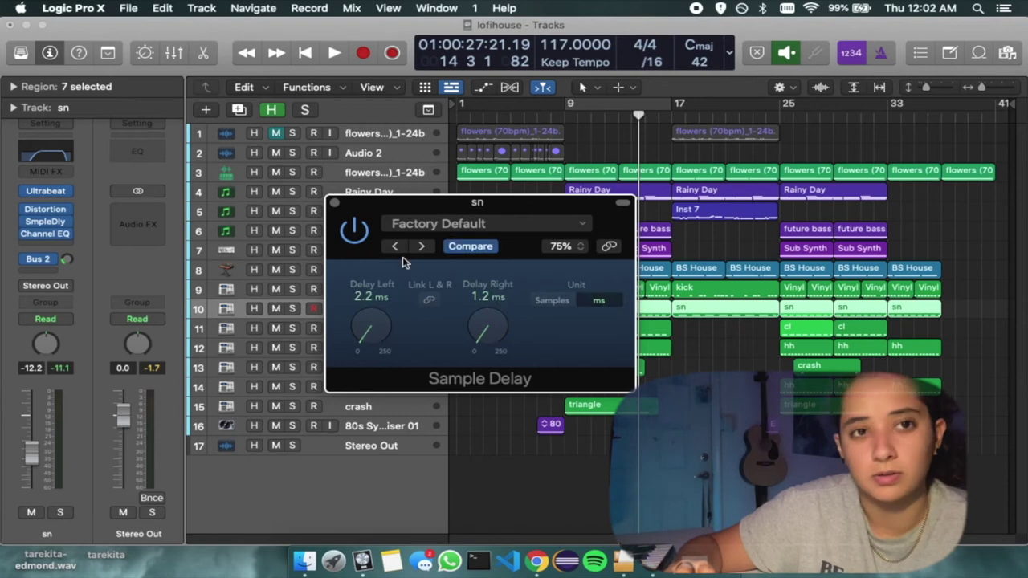
click(334, 203)
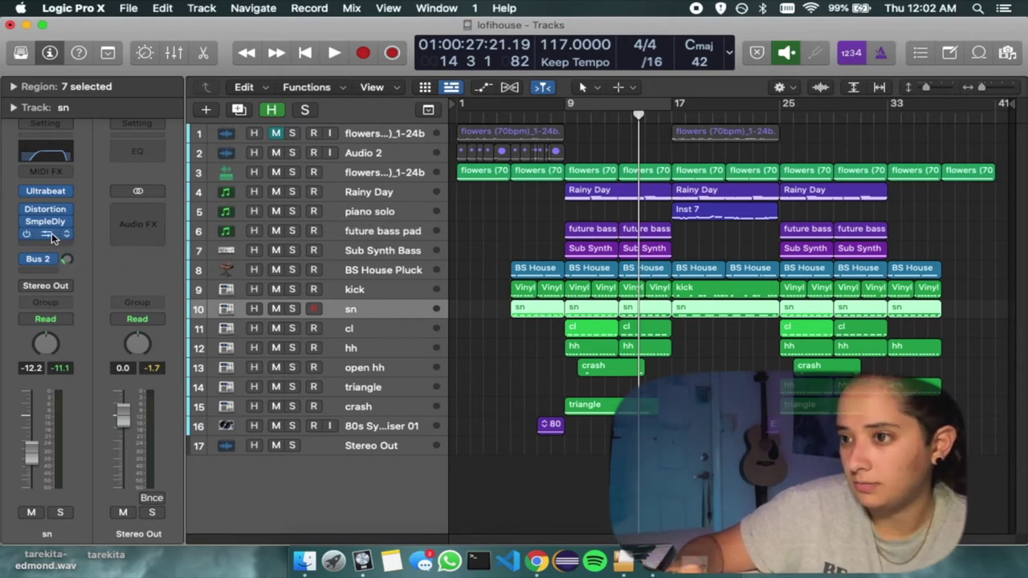
Step: Recheck the sn track's Channel EQ and inspect its Distortion drive, tone and output settings
click(49, 234)
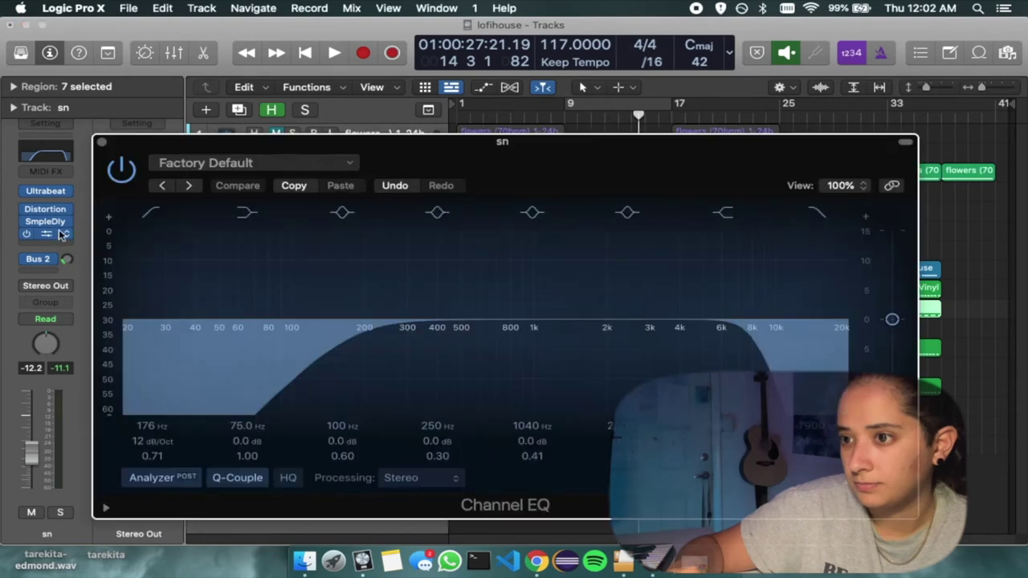
click(102, 142)
click(48, 215)
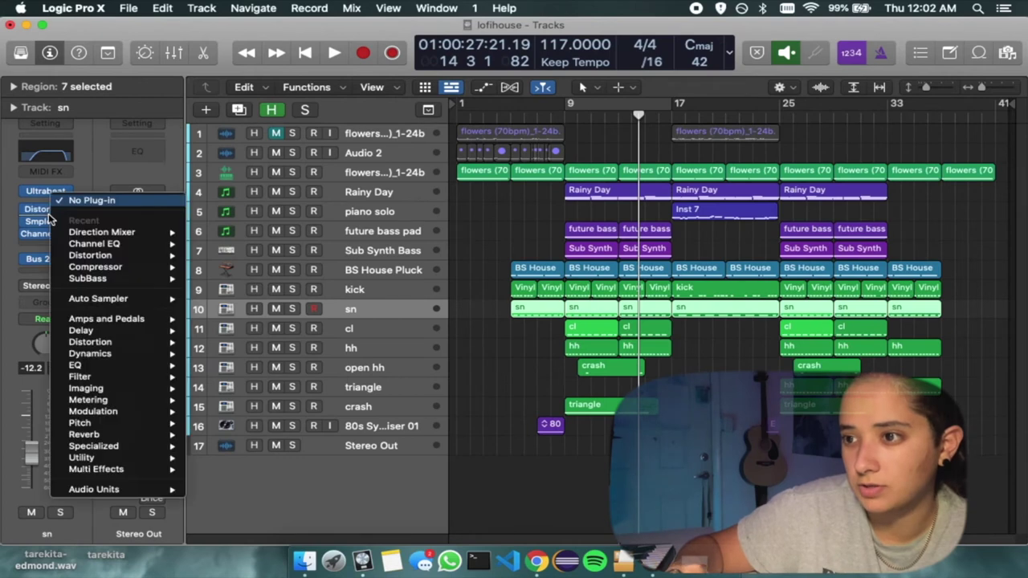
click(89, 167)
click(46, 209)
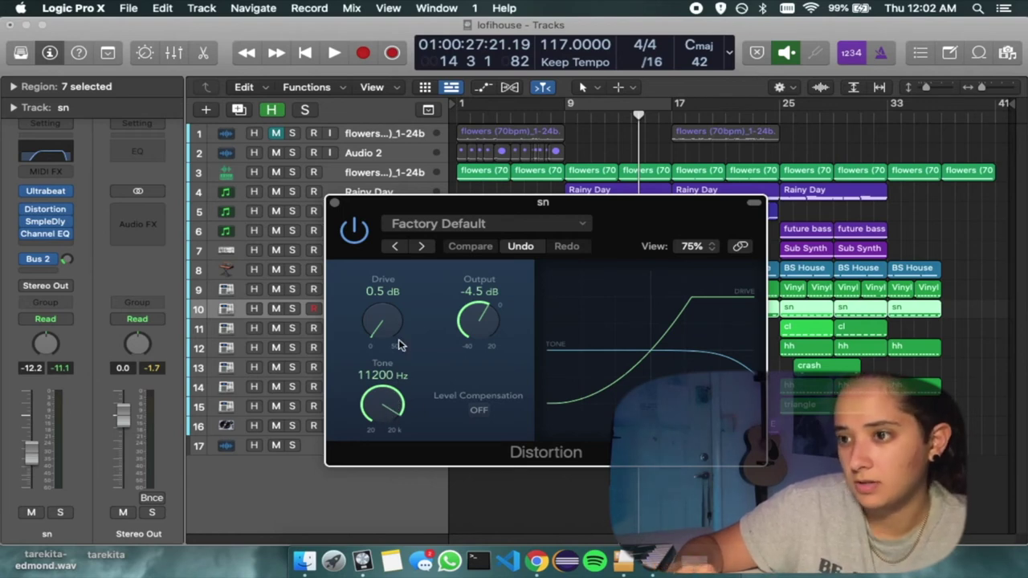
click(334, 202)
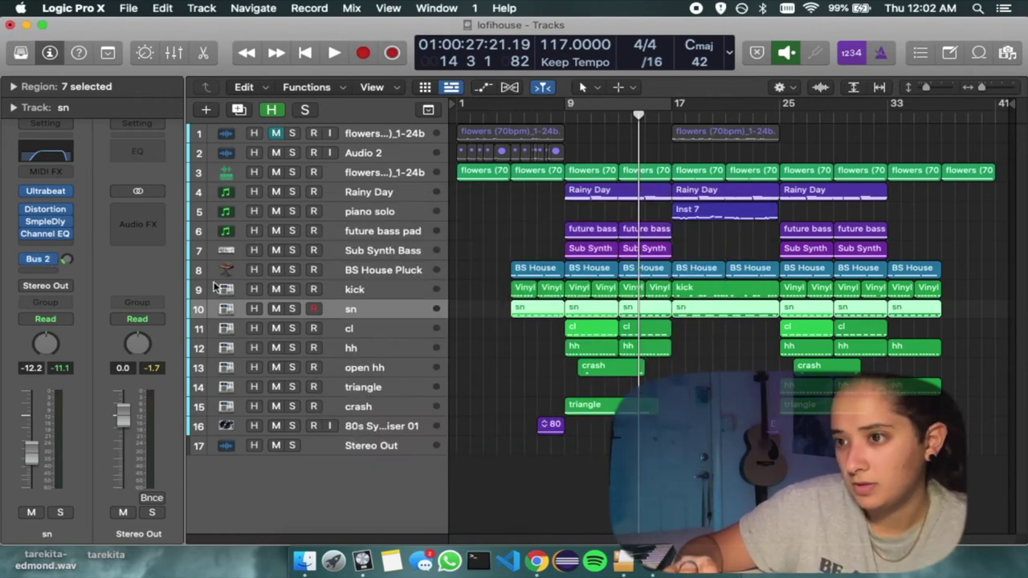
Step: Review the Channel EQ and Compressor settings on the cl track
click(387, 331)
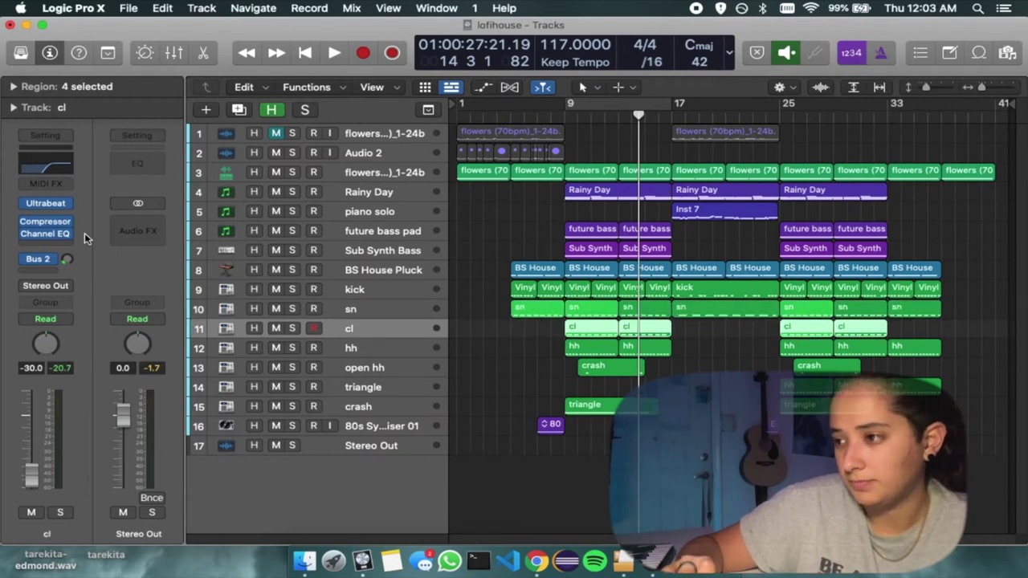
click(45, 167)
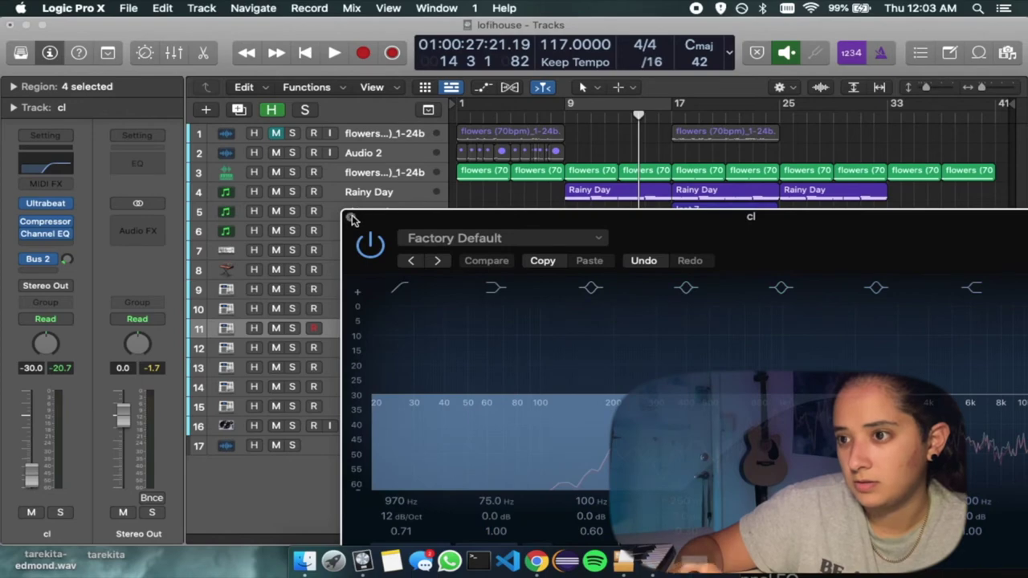
click(351, 217)
click(44, 234)
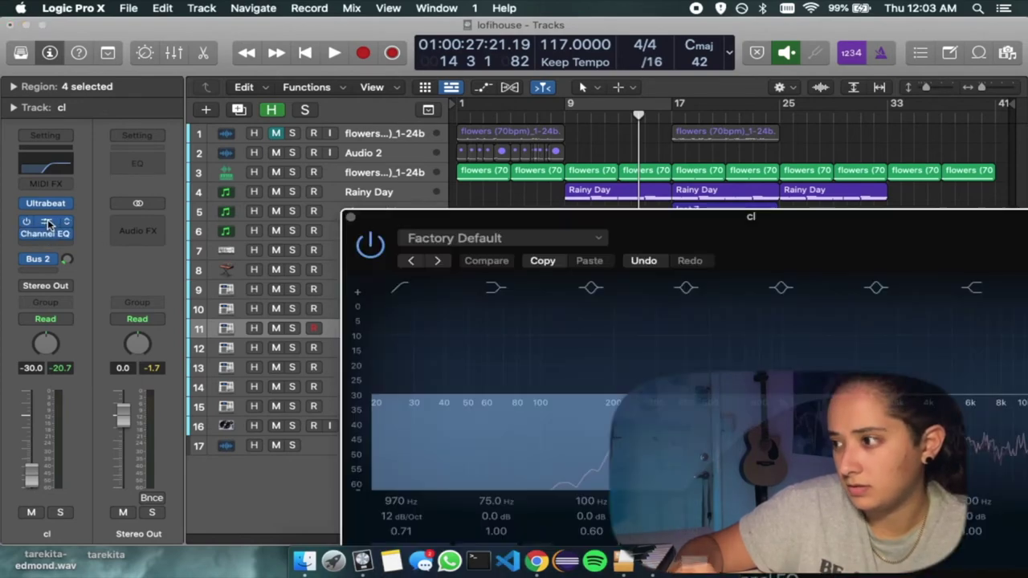
click(48, 222)
drag(619, 219, 448, 54)
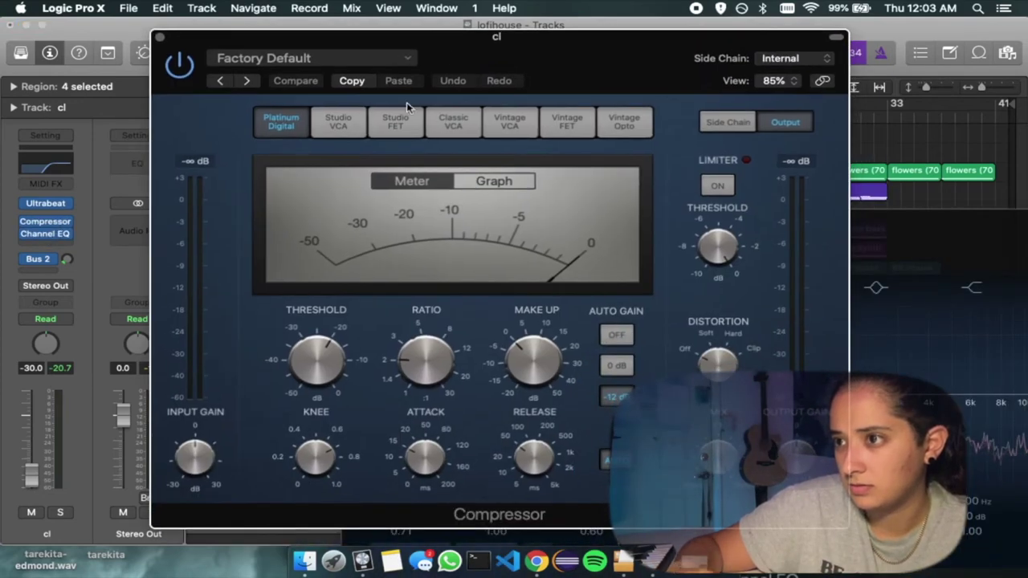
click(160, 38)
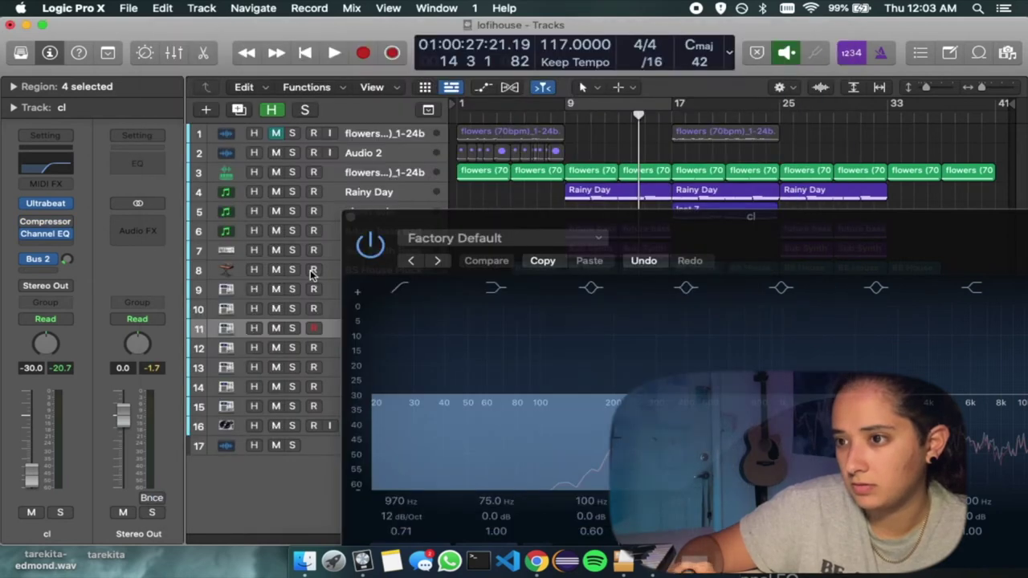
click(351, 219)
Step: Reset the cl track's peak level reading during playback and bypass its Compressor
key(space)
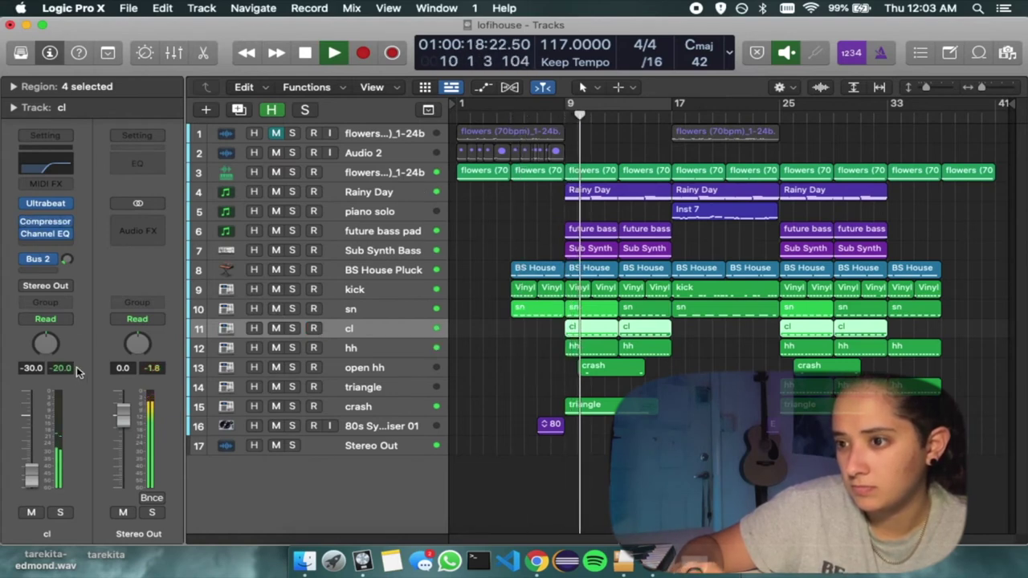
click(66, 370)
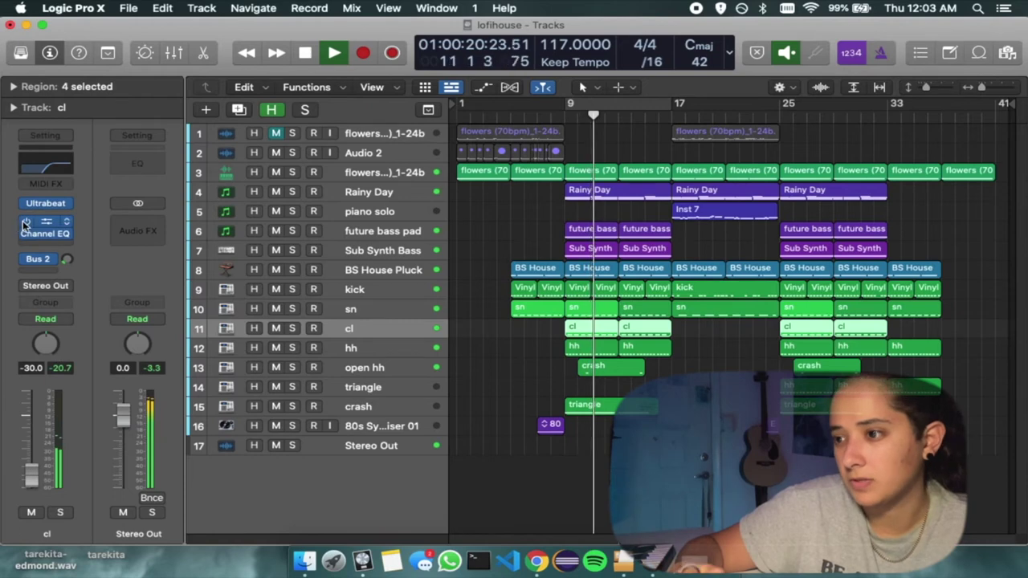
key(space)
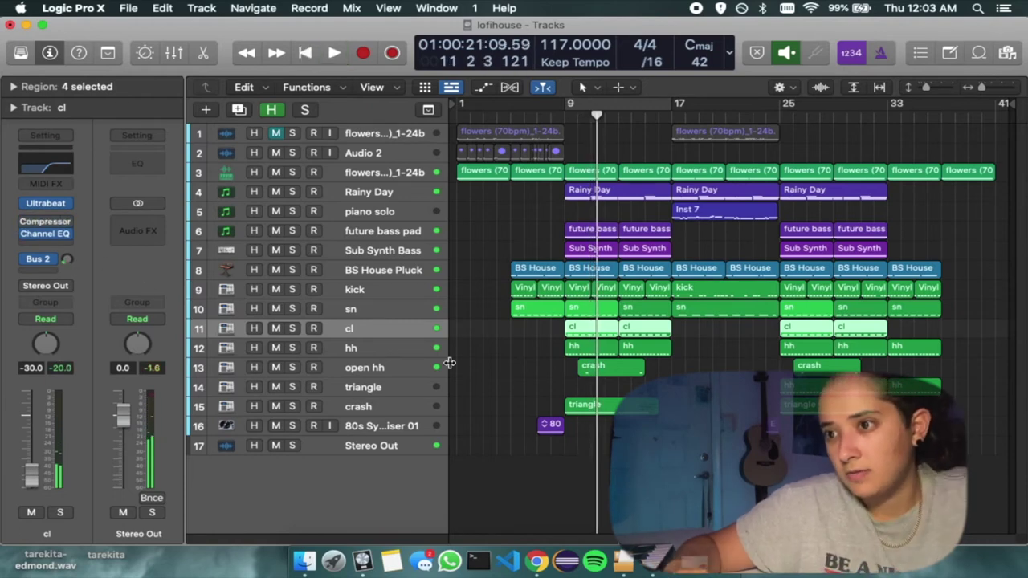
Step: Review the hh track's Channel EQ curve and its Flanger rate, intensity, feedback and mix settings
click(394, 351)
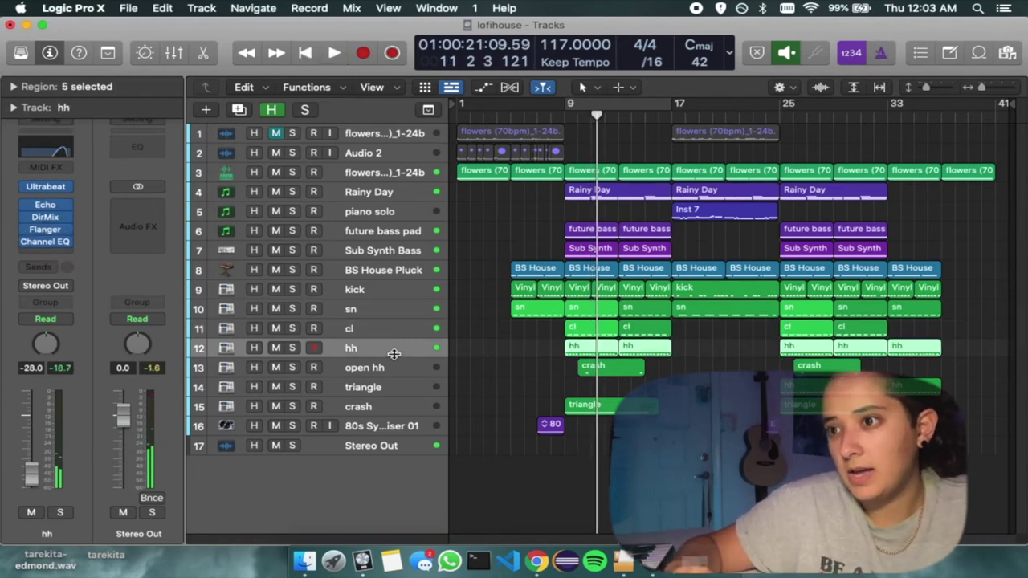
click(45, 148)
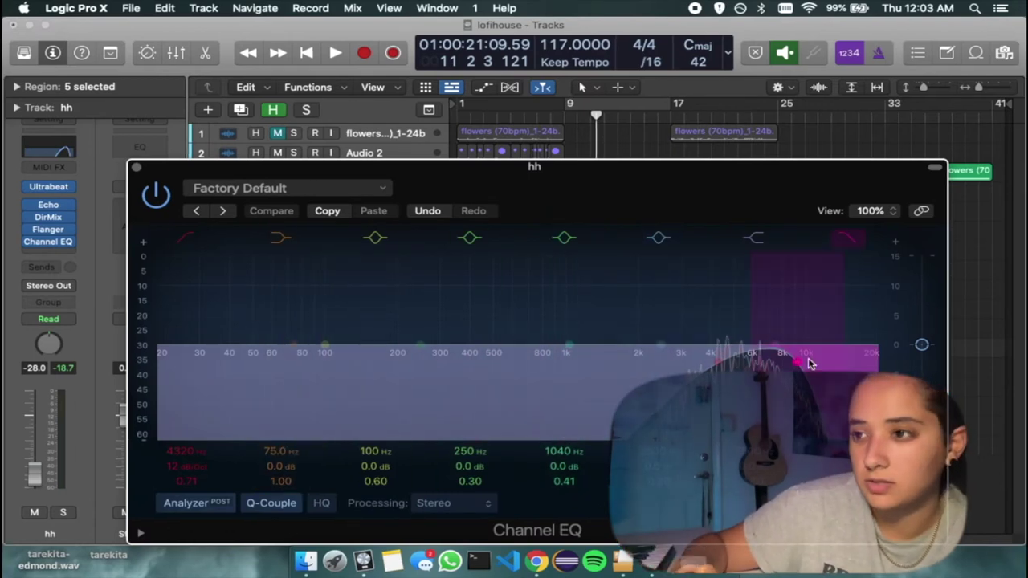
click(135, 167)
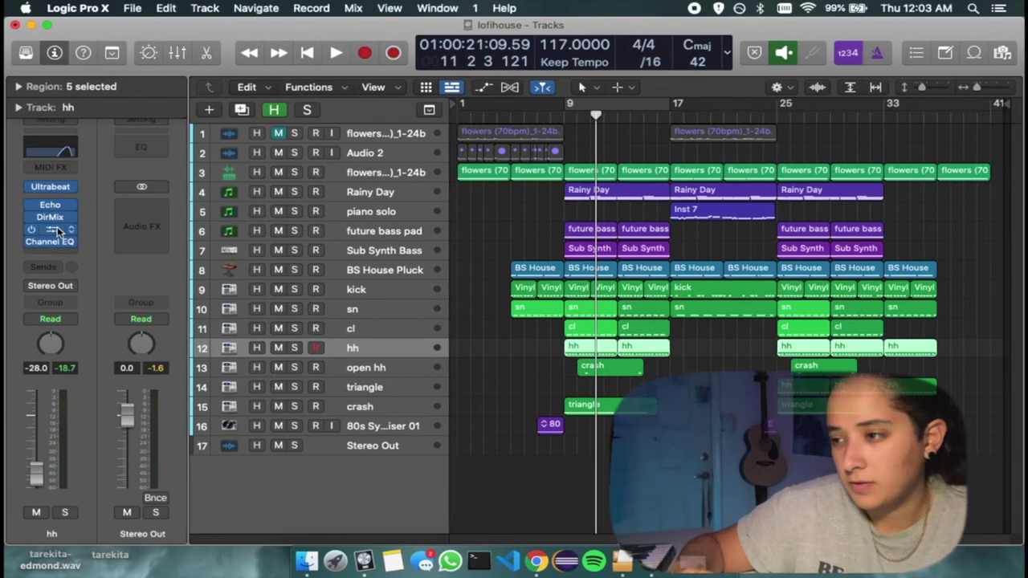
click(58, 231)
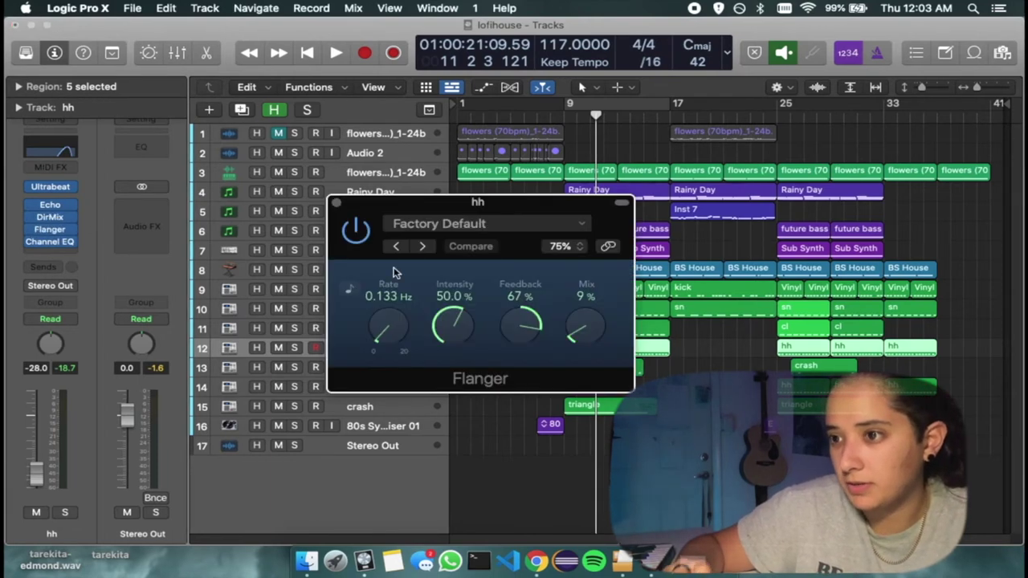
click(337, 203)
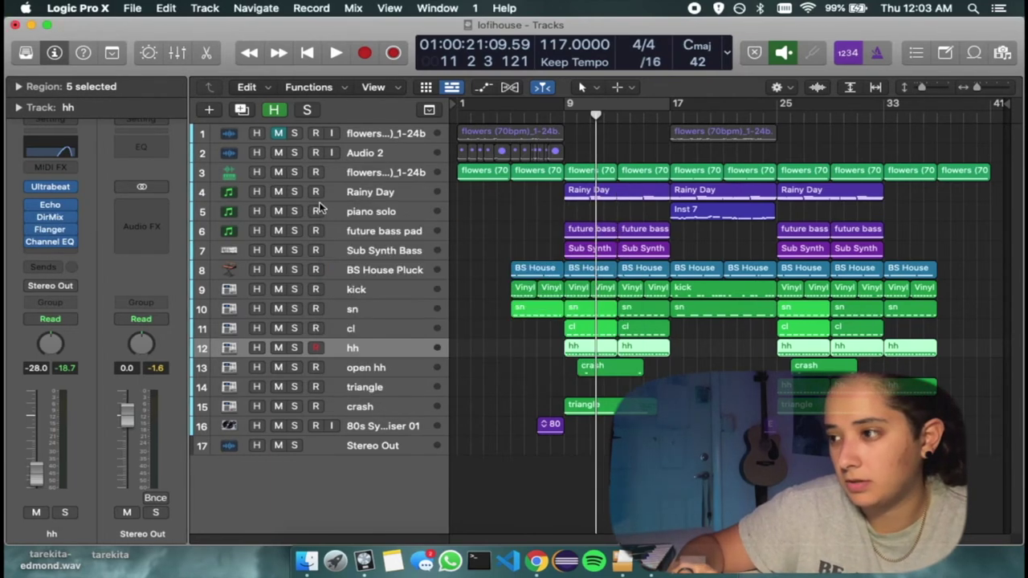
Step: Inspect the hh track's Direction Mixer direction and spread, plus its Echo note, feedback, color and dry/wet settings
click(49, 216)
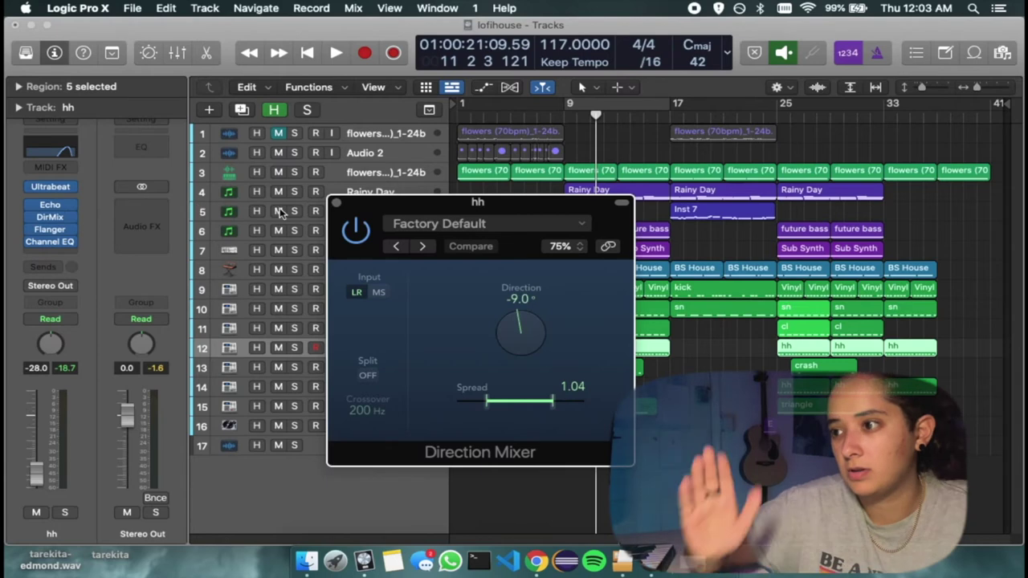
click(336, 203)
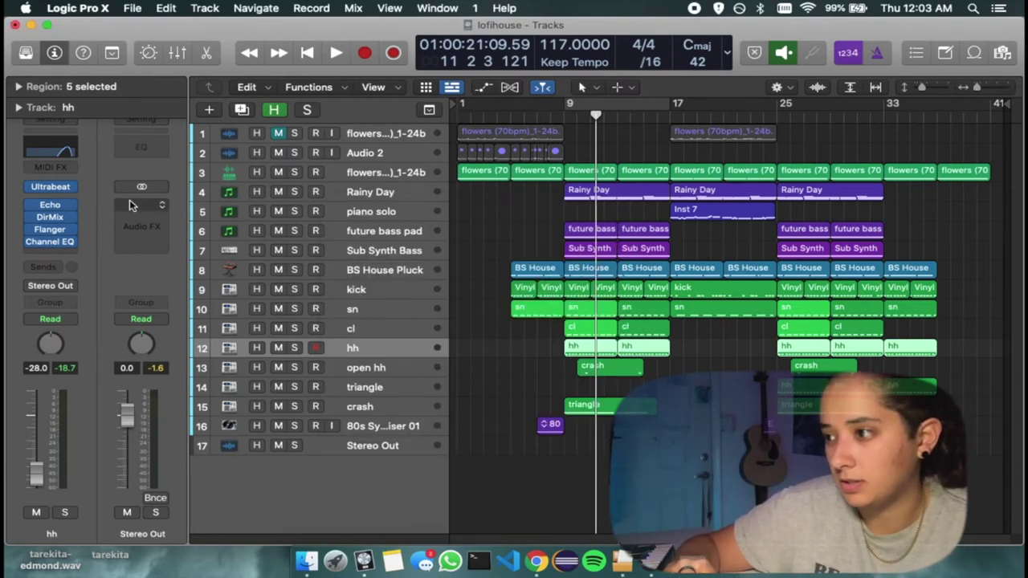
click(49, 205)
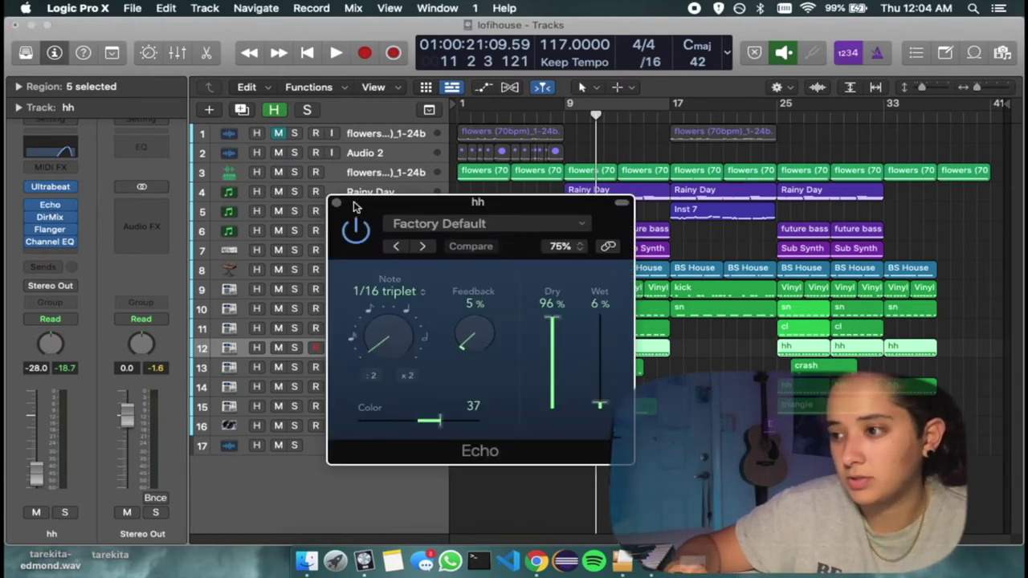
click(337, 204)
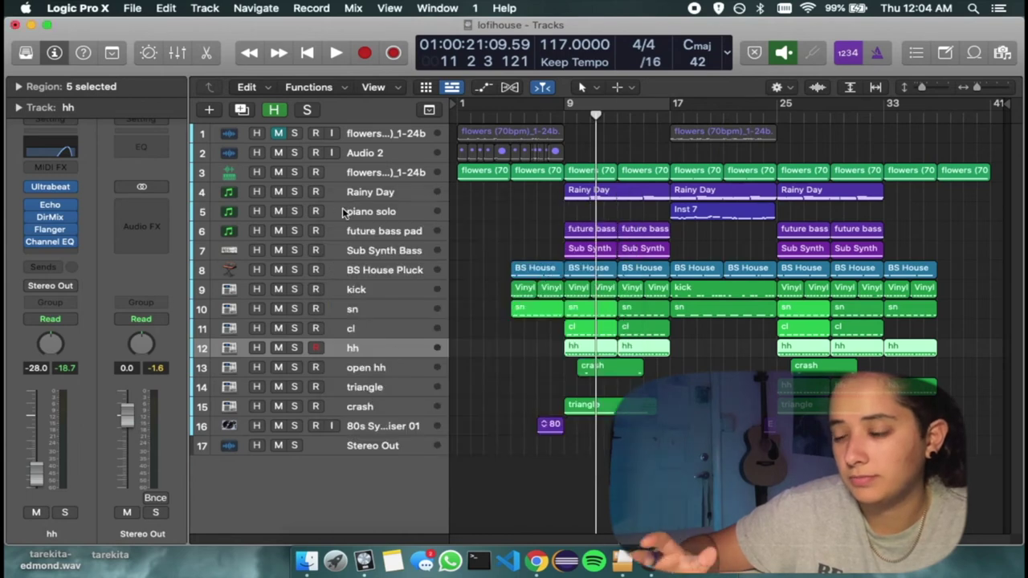
Step: Select the open hh track, move the playhead to bar 10 and check its Direction Mixer direction and spread
click(395, 371)
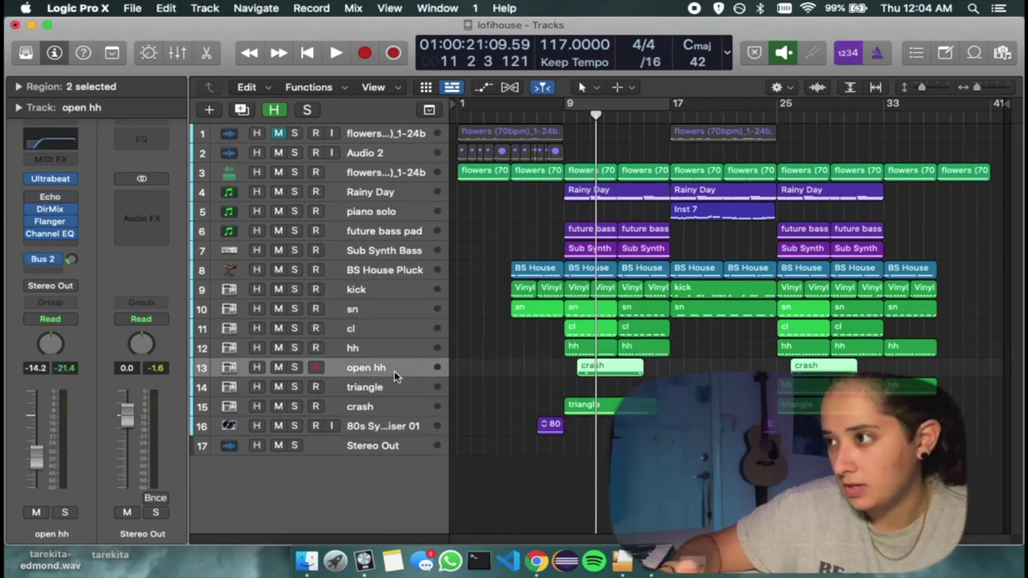
drag(594, 119, 572, 120)
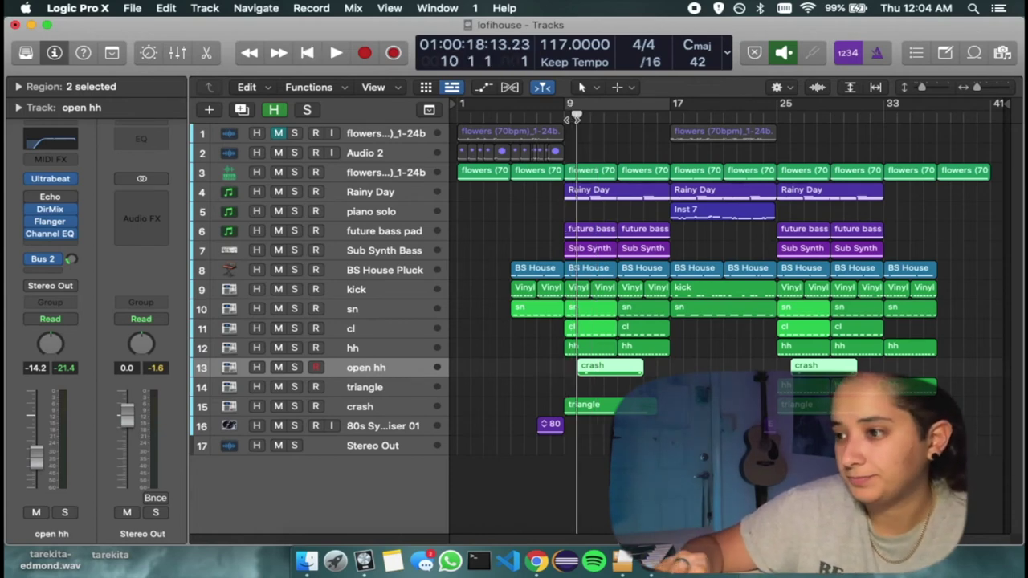
click(57, 211)
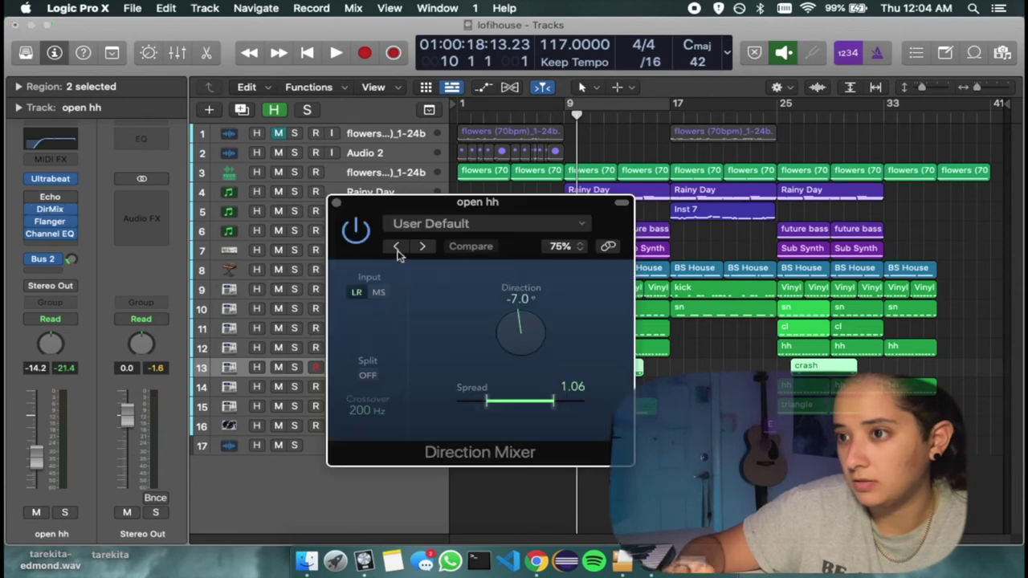
click(337, 203)
click(60, 210)
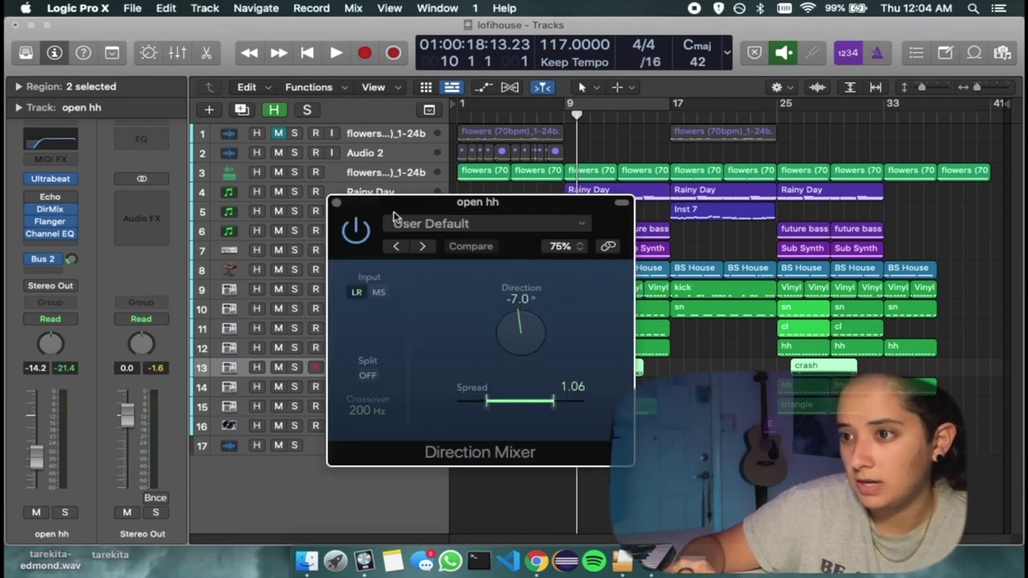
click(337, 203)
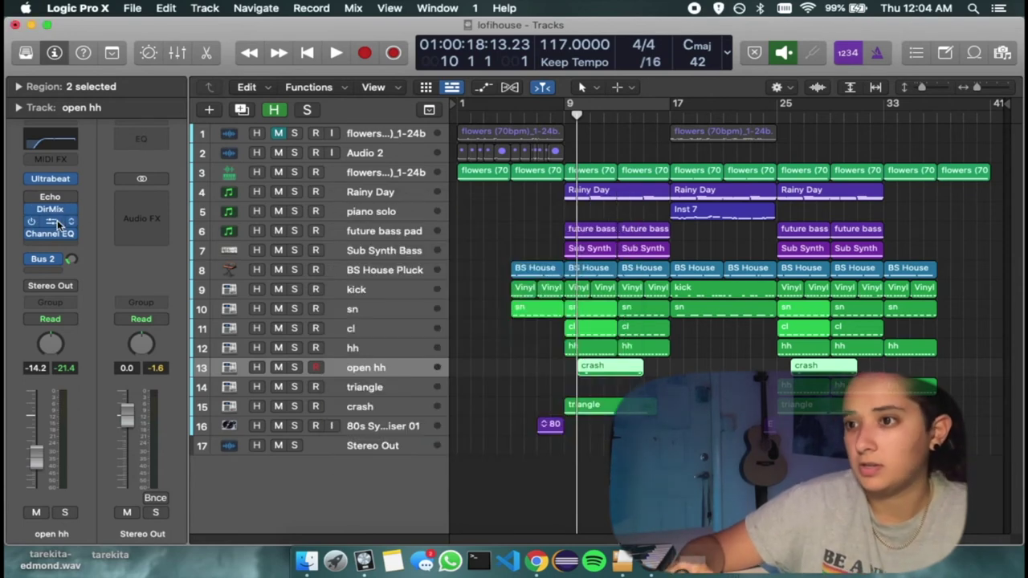
Step: Review the Flanger and Channel EQ settings on the open hh track
click(54, 222)
click(56, 228)
click(112, 178)
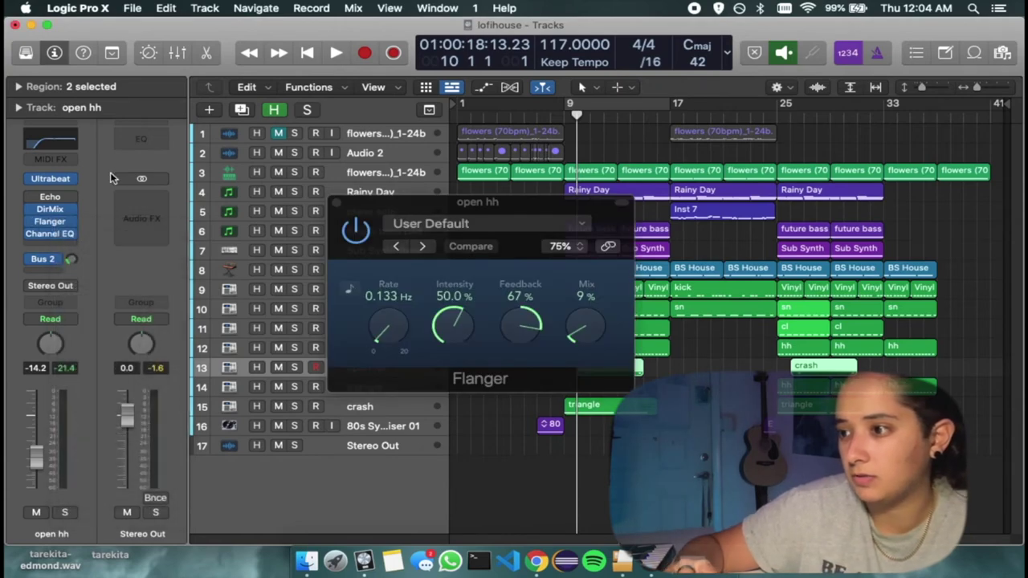
click(59, 237)
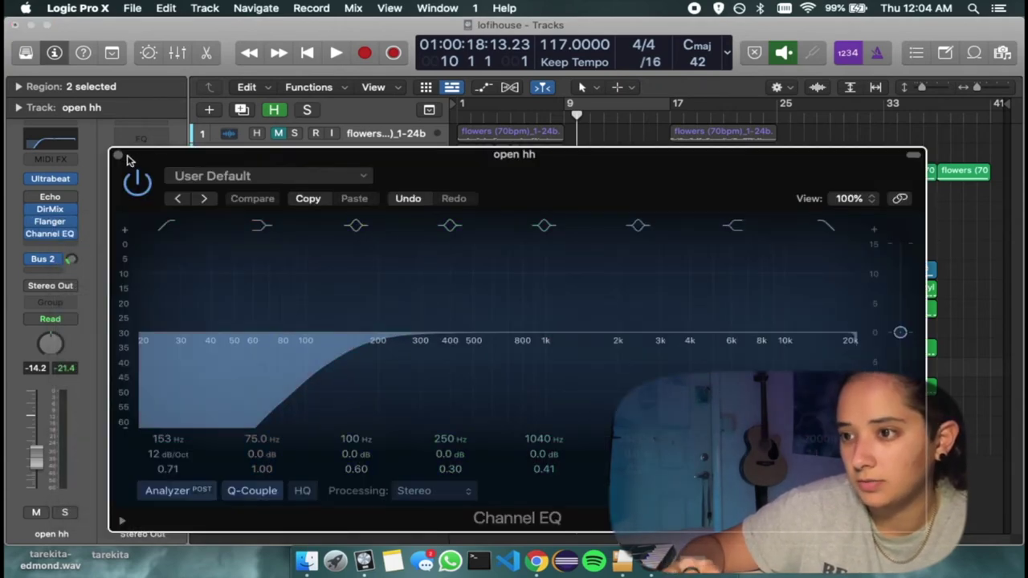
click(122, 158)
click(337, 204)
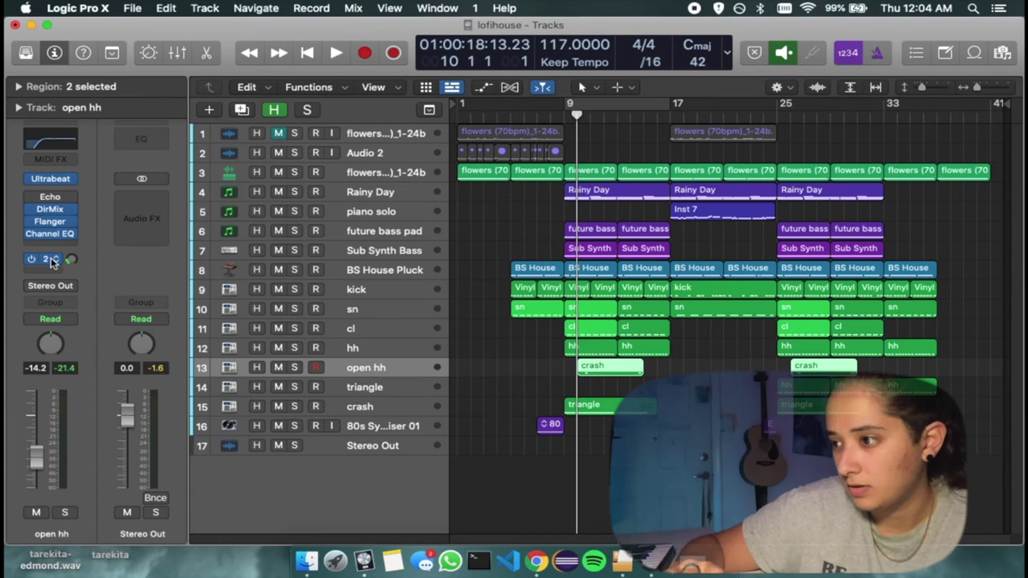
Step: Listen to the crash track in the mix from bar 9 and inspect its Direction Mixer direction and spread
click(372, 408)
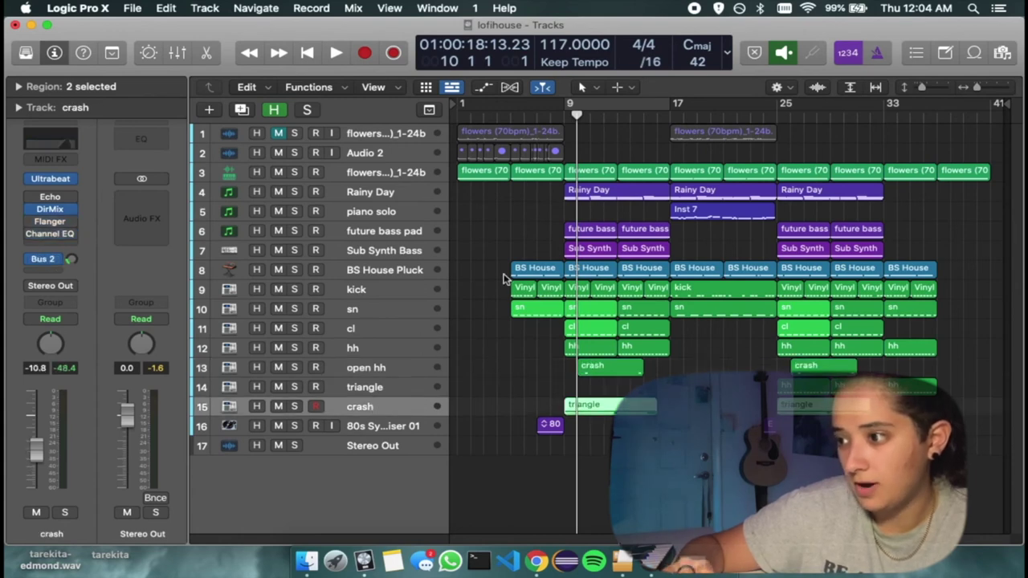
click(573, 113)
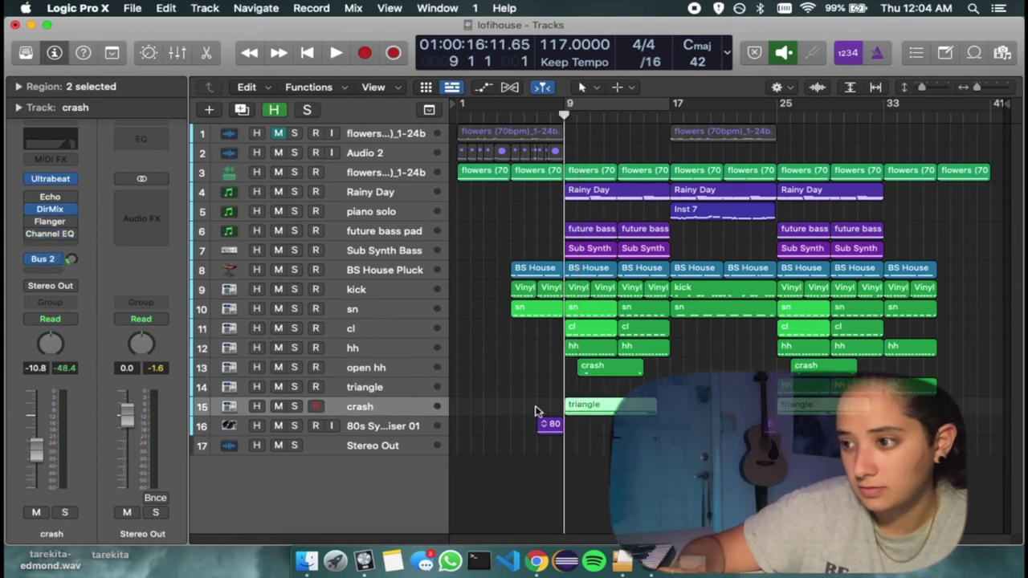
key(space)
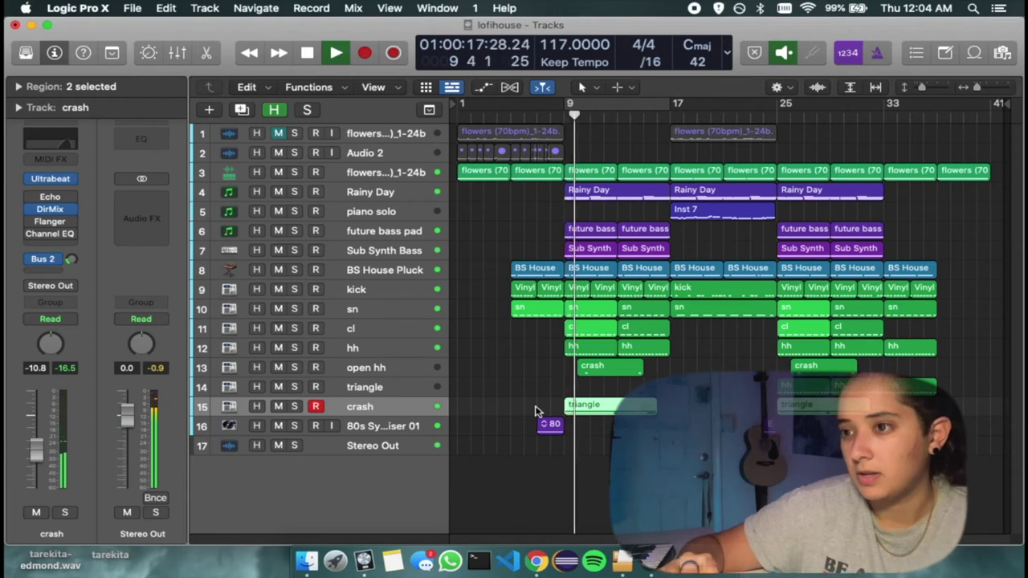
key(space)
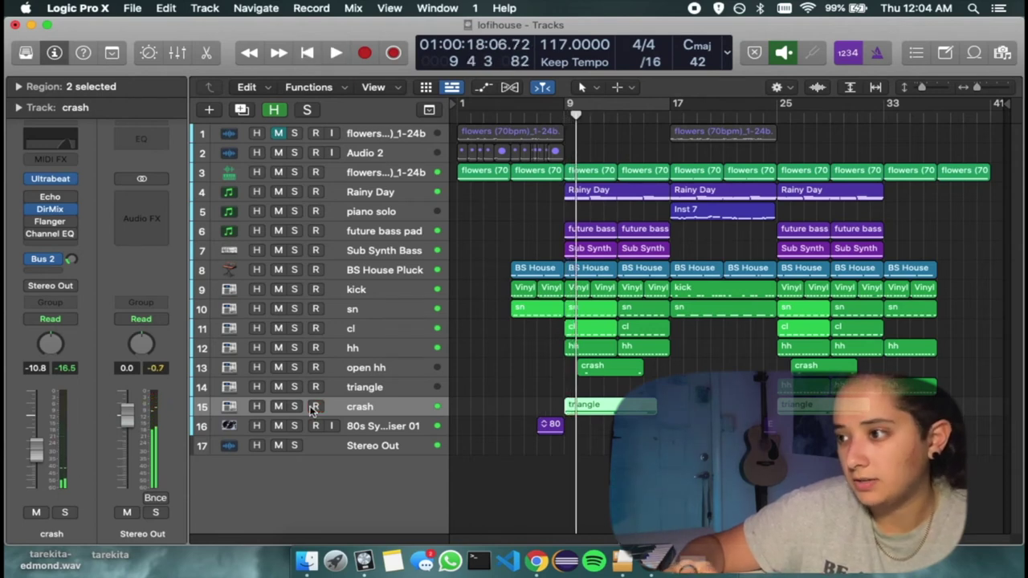
click(50, 209)
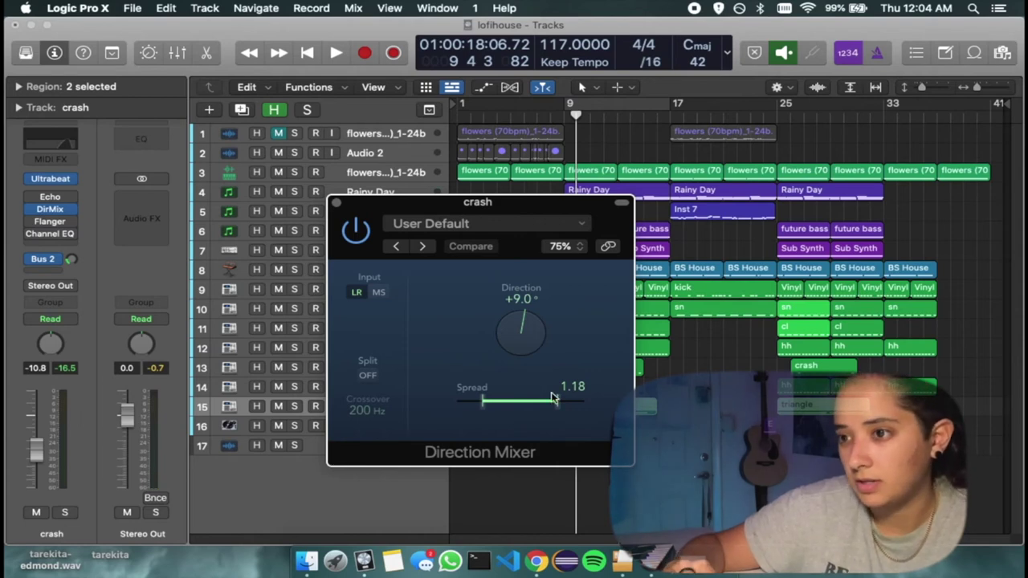
click(336, 203)
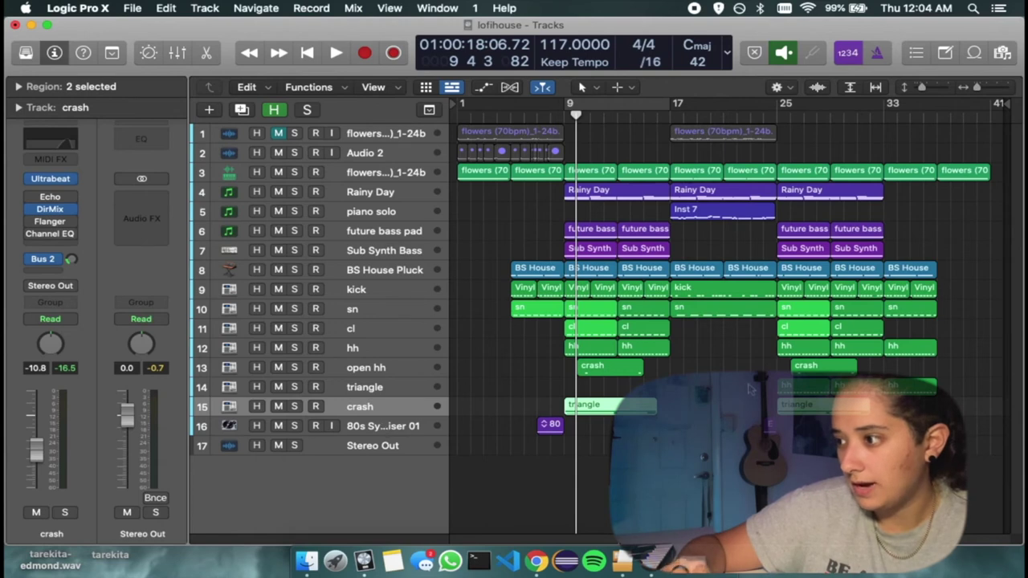
Step: Listen to the triangle track within the full mix from bar 25
click(776, 112)
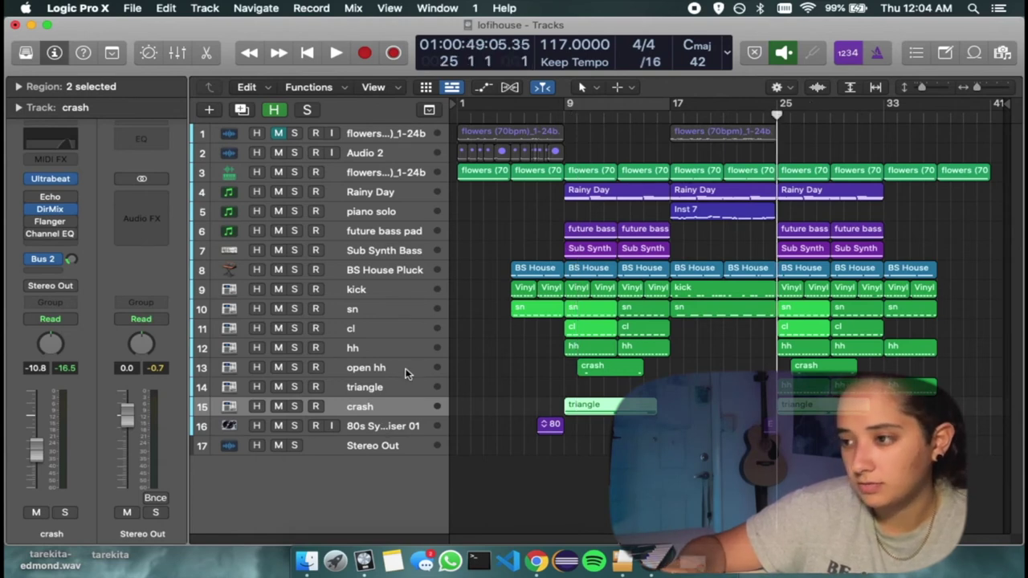
click(371, 390)
key(space)
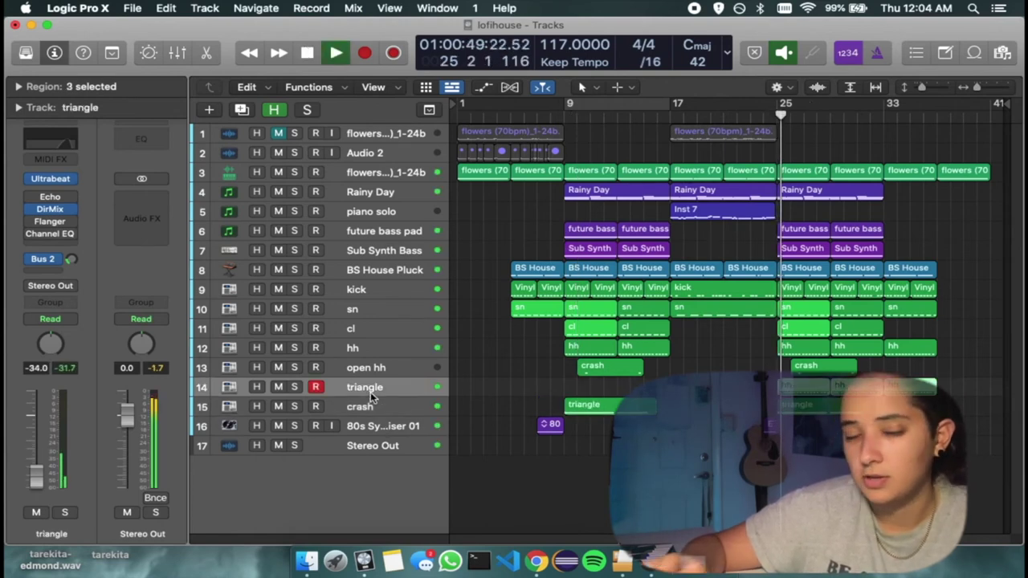
key(space)
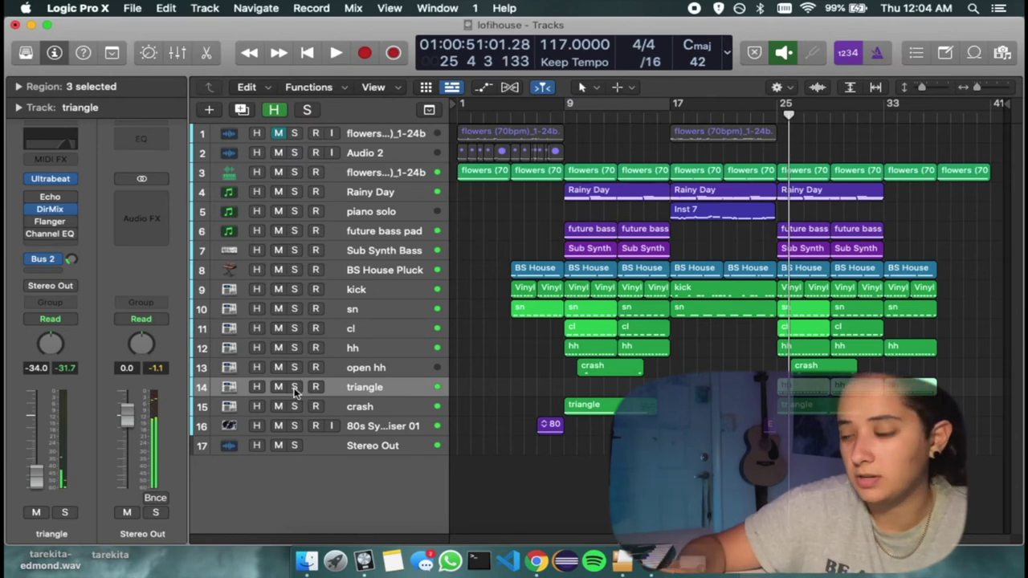
Step: Audition the triangle track soloed from bar 25, check its Direction Mixer direction and spread, and turn solo off
click(295, 387)
key(space)
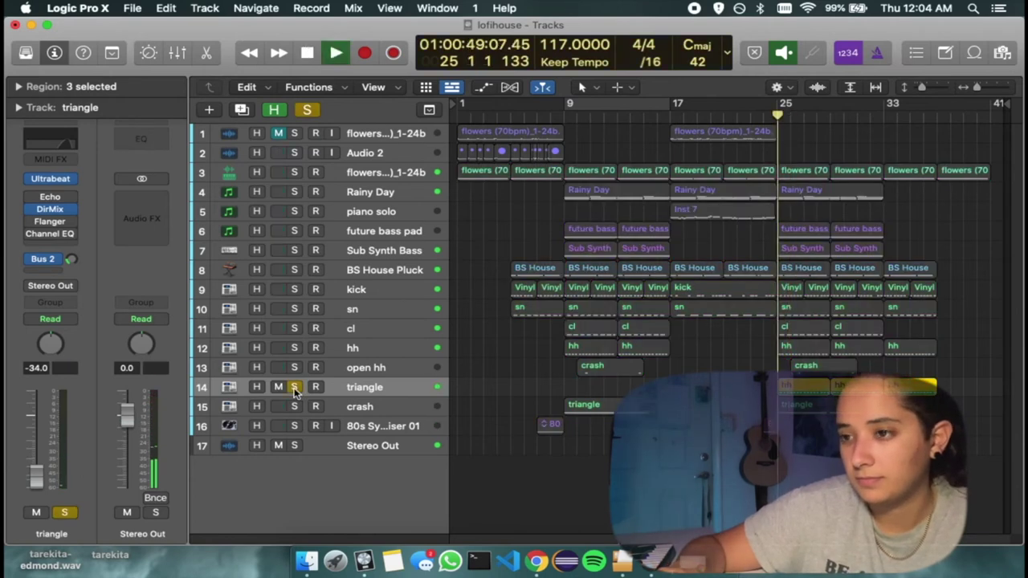
key(space)
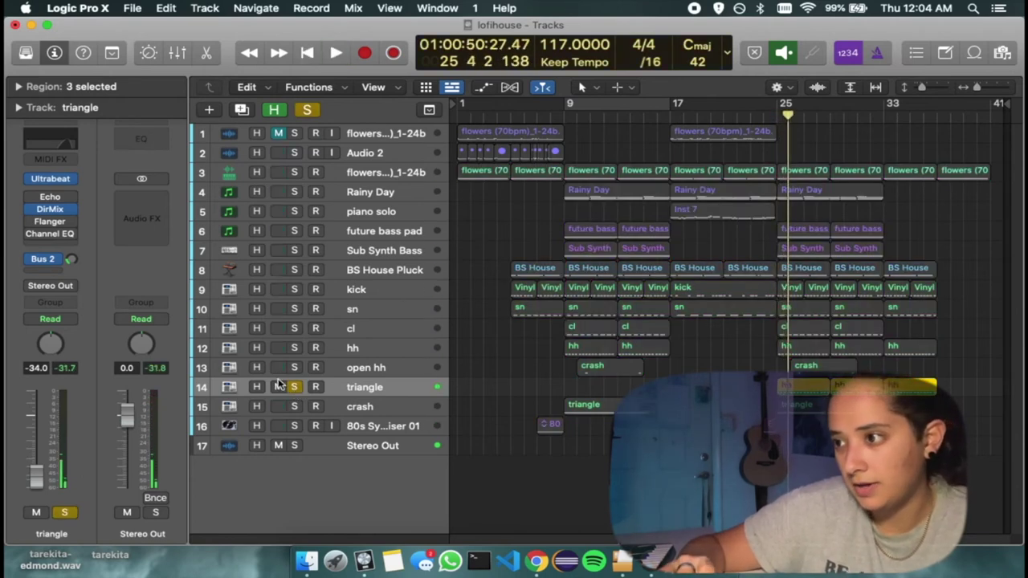
click(58, 208)
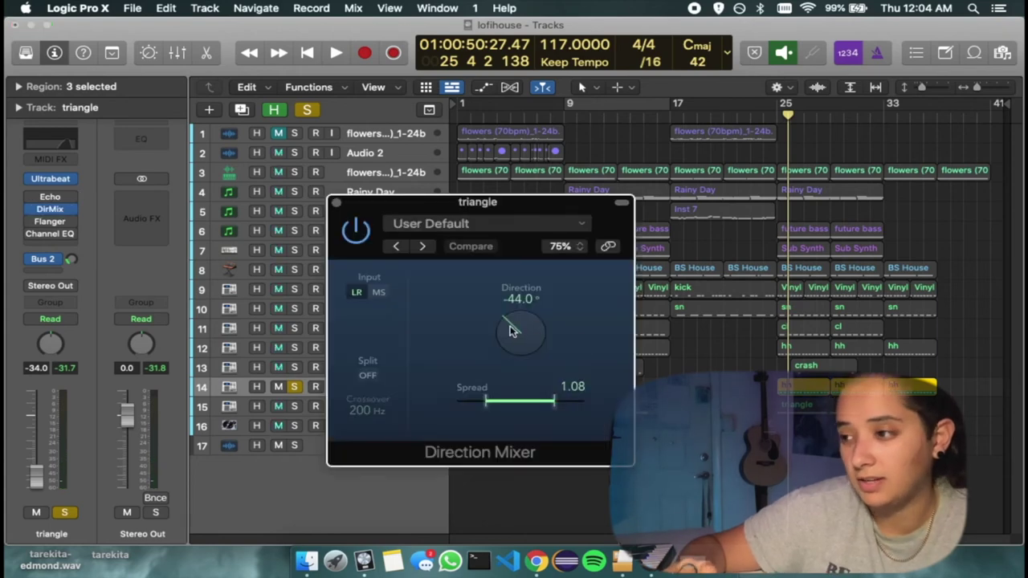
click(337, 202)
click(296, 387)
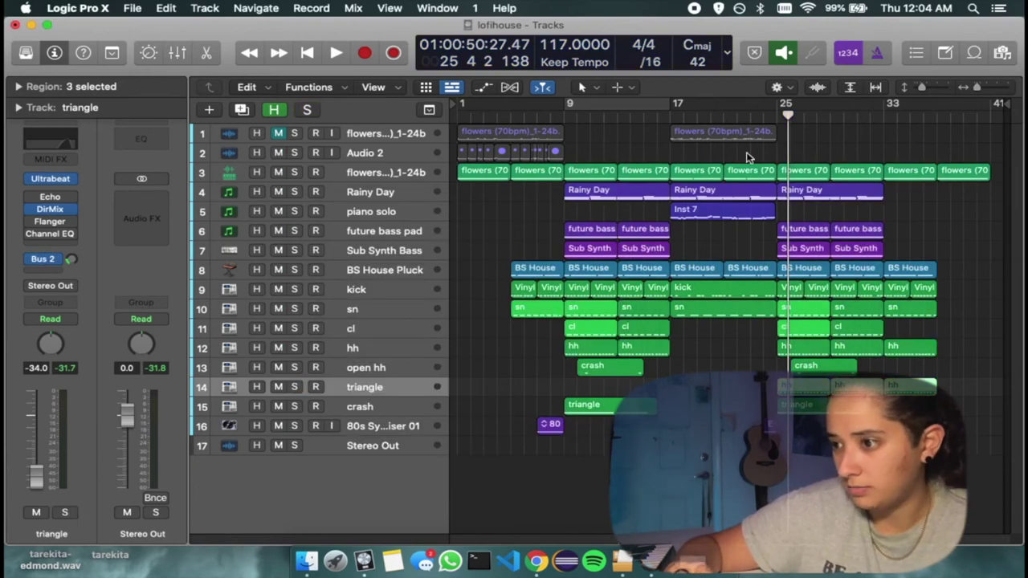
Step: Place the playhead at bar 7 and inspect the Direction Mixer on the 80s Synth FX Riser 01 track
key(space)
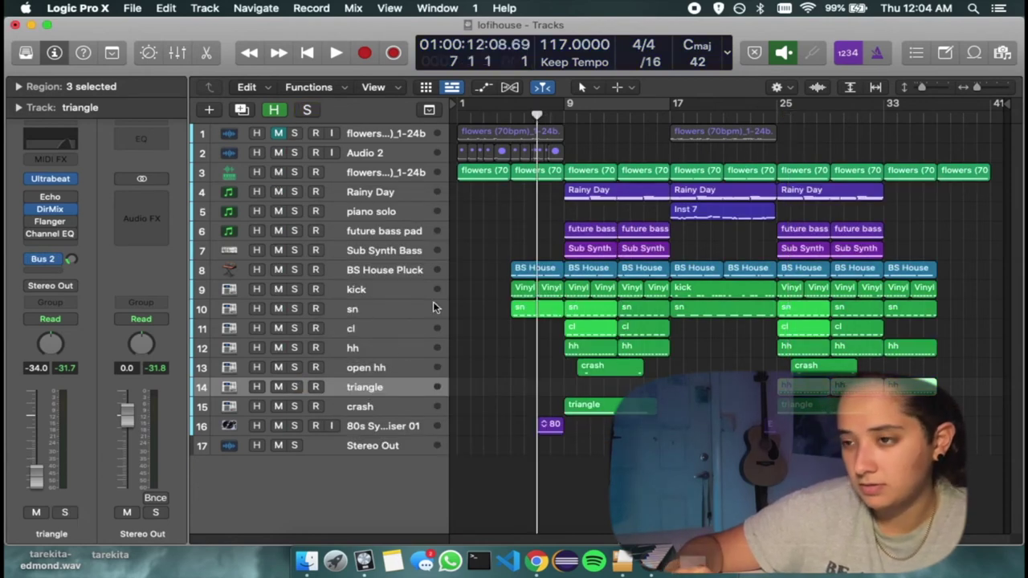
click(371, 430)
click(53, 242)
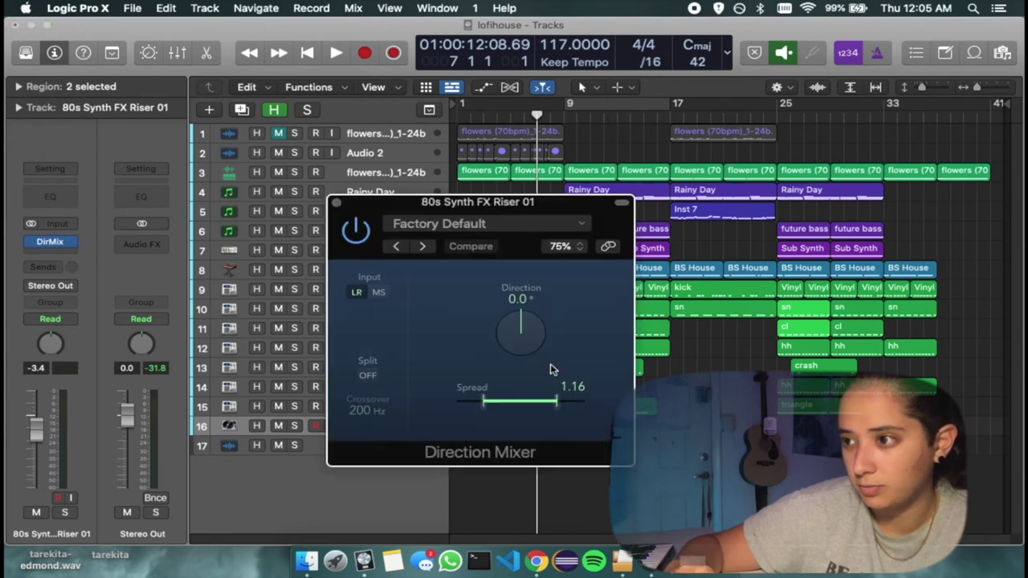
click(336, 202)
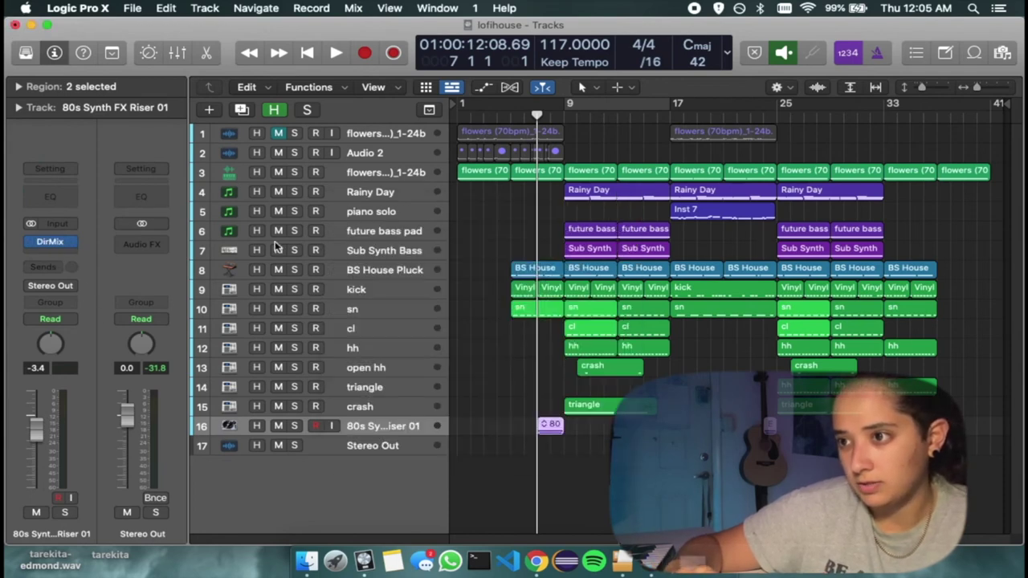
Step: Add a send to Bus 2 (Large Room/2.6s Hansa Studio) on the 80s Synth FX Riser 01 track
click(54, 274)
mouse_move(76, 286)
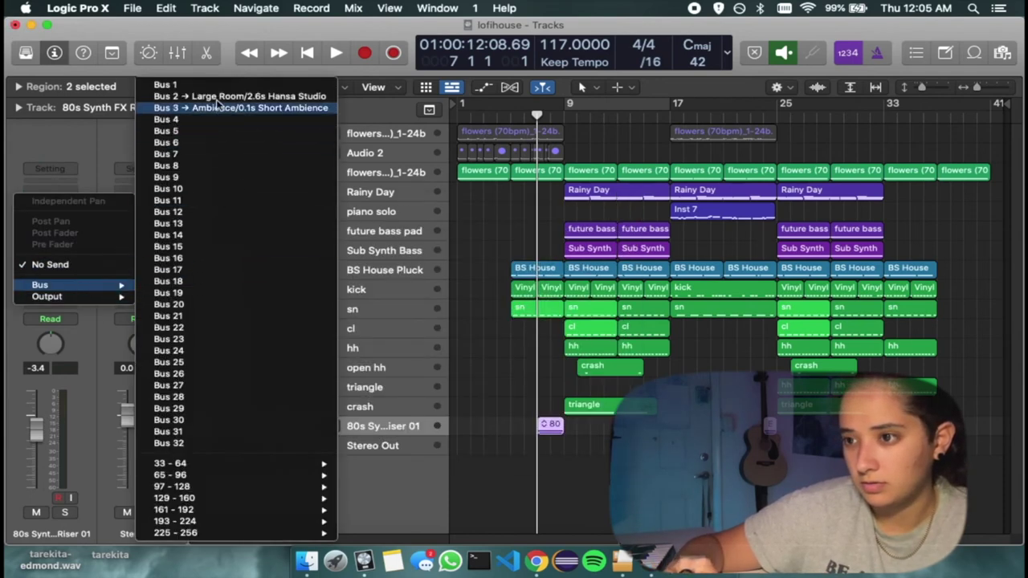
click(167, 97)
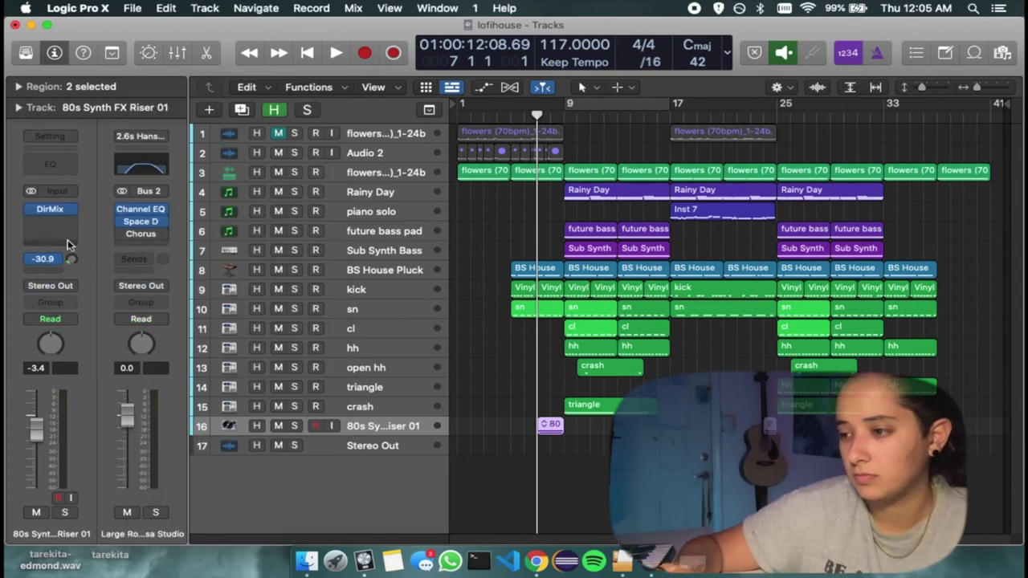
Step: Audition the 80s Synth FX Riser 01 track with its reverb send from bar 7, and start playback from bar 9
key(space)
key(space)
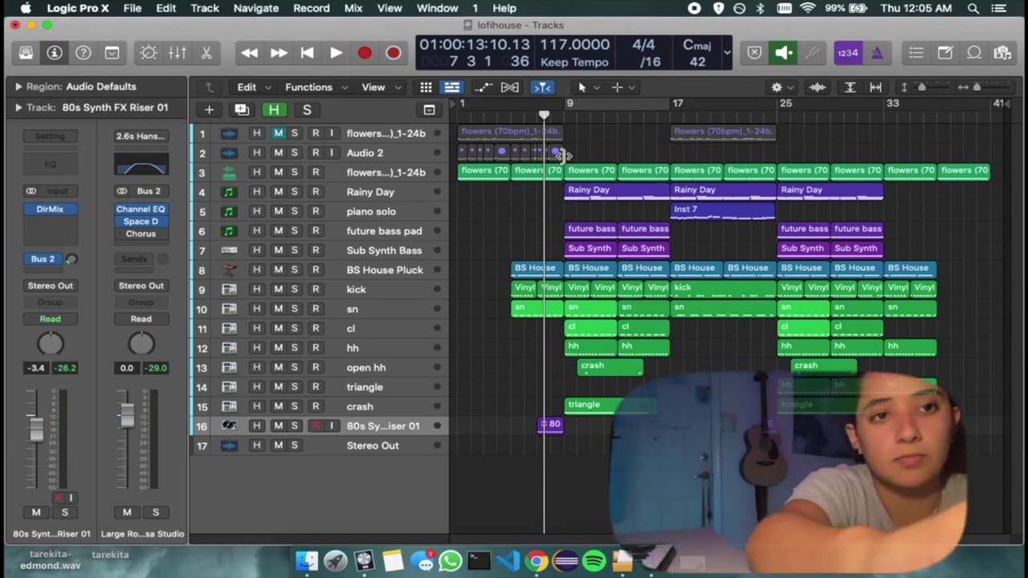
click(560, 135)
click(565, 116)
key(space)
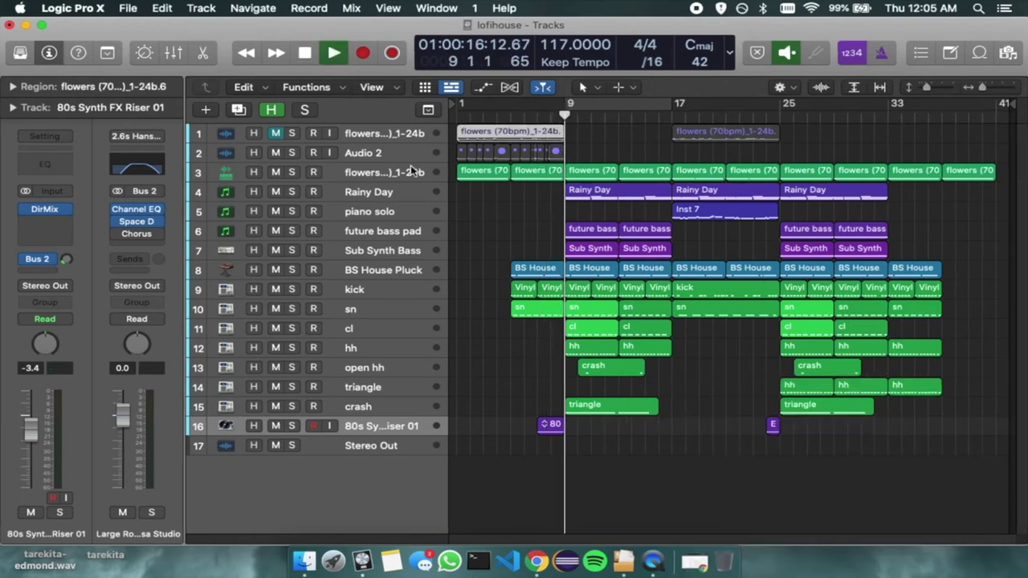
Step: Cycle bars 9 to 17 and insert a Compressor on the Rainy Day track with its side chain set to Inst 1
click(416, 172)
click(395, 192)
key(c)
click(48, 243)
mouse_move(80, 307)
click(173, 308)
click(961, 228)
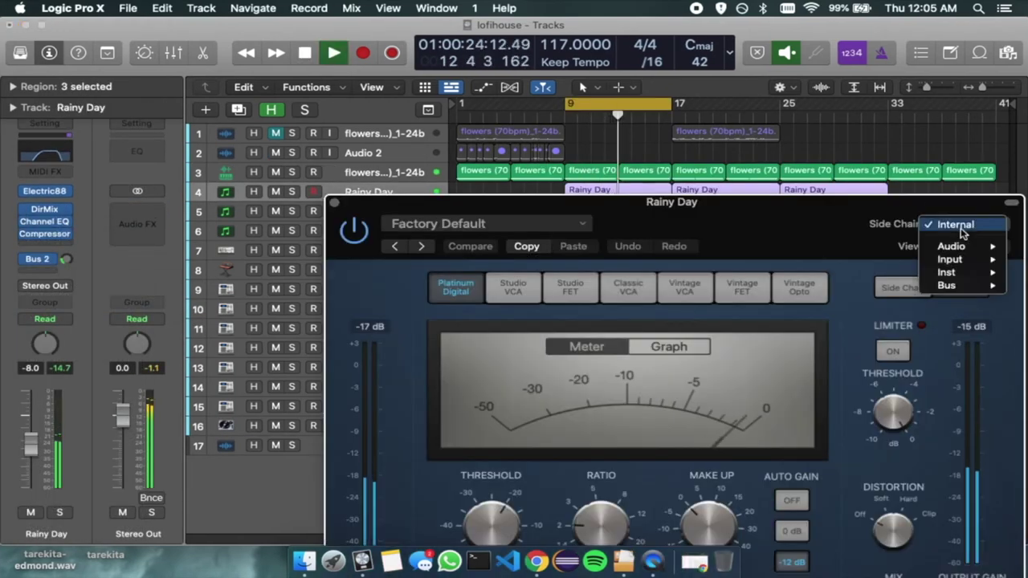
mouse_move(951, 271)
click(804, 274)
drag(671, 204, 672, 31)
Step: Set the Rainy Day compressor's threshold to about -2.5 dB and lower its ratio, knee and attack
drag(513, 352, 493, 300)
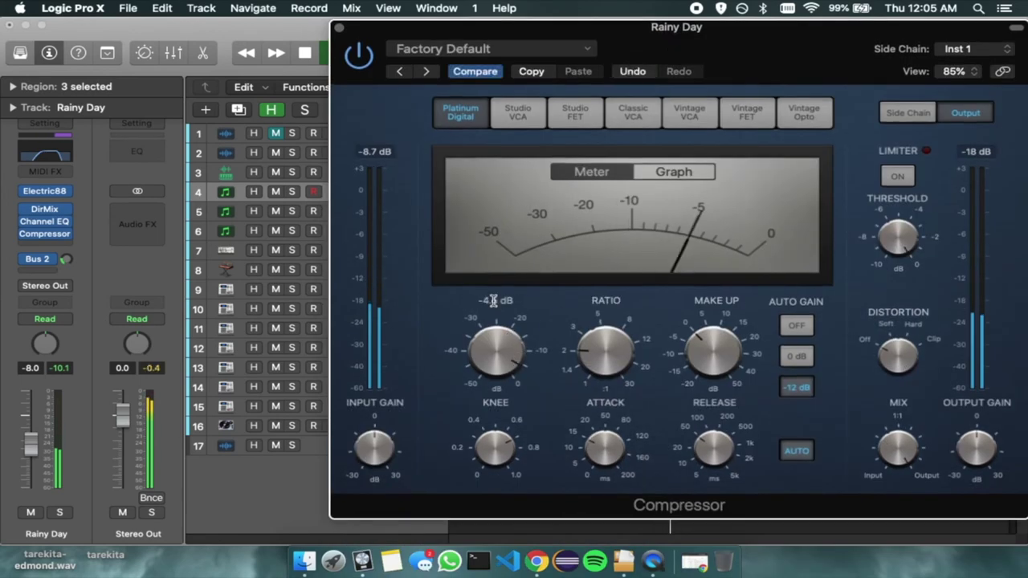
drag(605, 350, 605, 371)
drag(499, 448, 501, 514)
drag(605, 453, 613, 474)
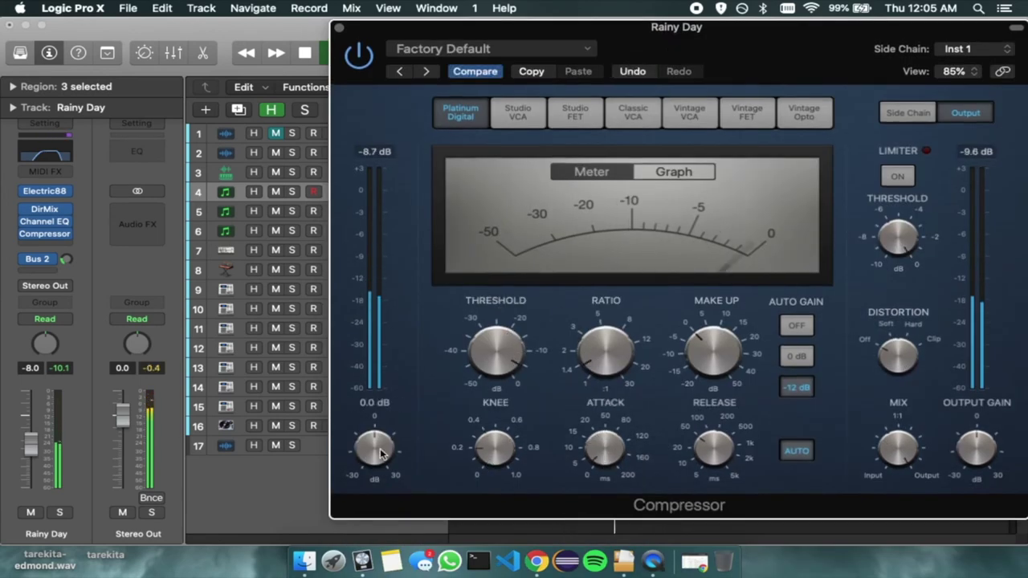
mouse_move(381, 451)
mouse_down()
mouse_move(390, 486)
mouse_move(381, 451)
mouse_up()
mouse_move(503, 353)
mouse_down()
mouse_move(541, 529)
mouse_move(522, 350)
mouse_up()
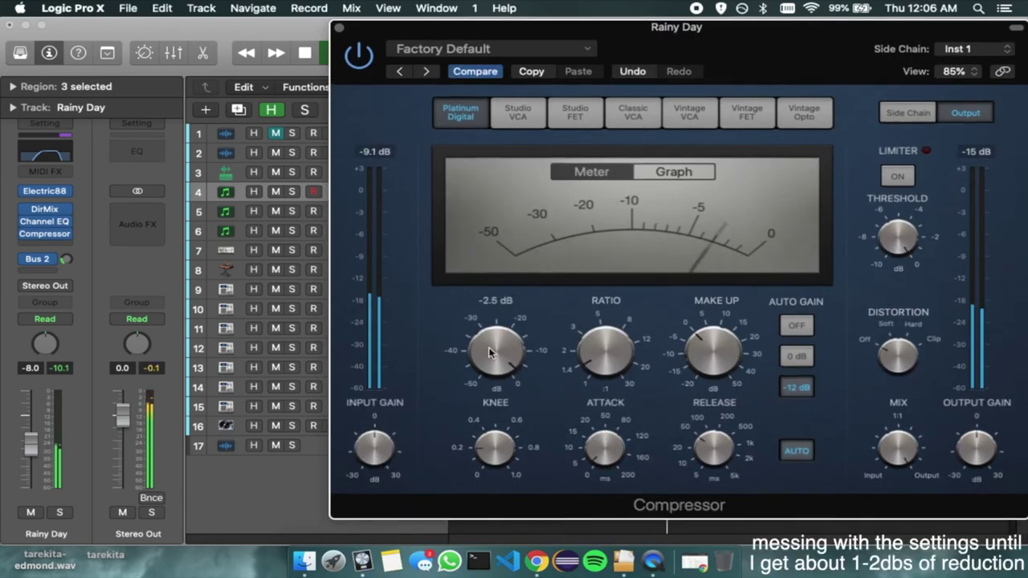
Step: Turn off the compressor's auto gain and auto release, set the release to 97 ms, and reduce the ratio and knee further
click(796, 325)
drag(712, 353, 705, 336)
drag(716, 445, 721, 450)
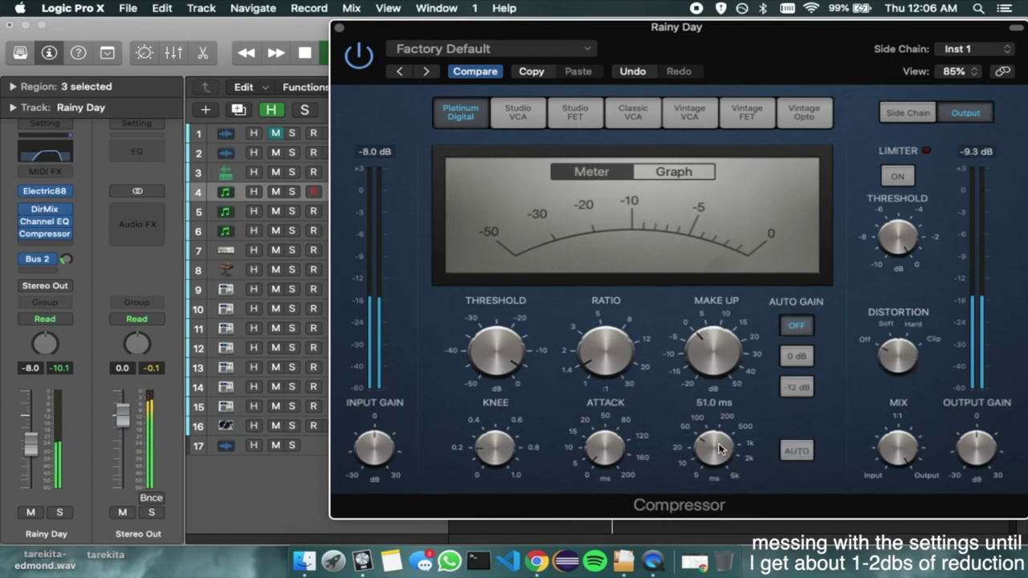
drag(595, 380, 602, 379)
drag(495, 354, 493, 346)
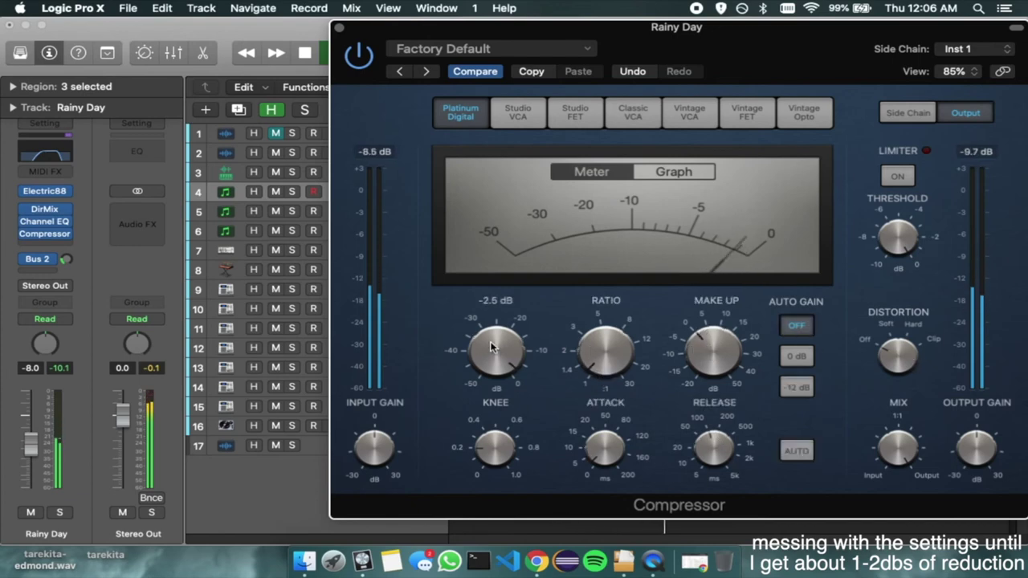
drag(493, 446, 492, 461)
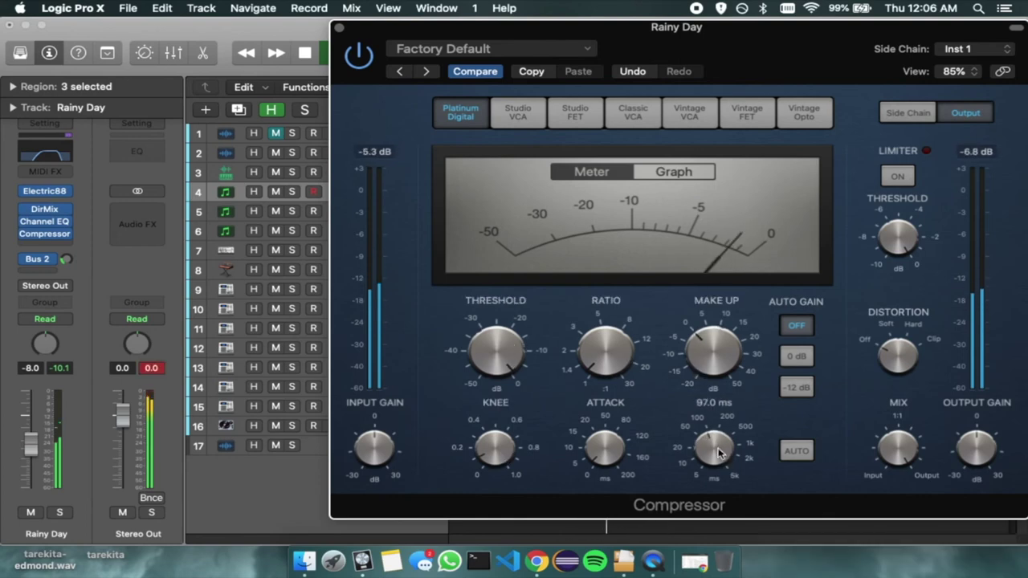
Step: Audition the Rainy Day track soloed with its compressor, and close the plug-in window
key(v)
key(s)
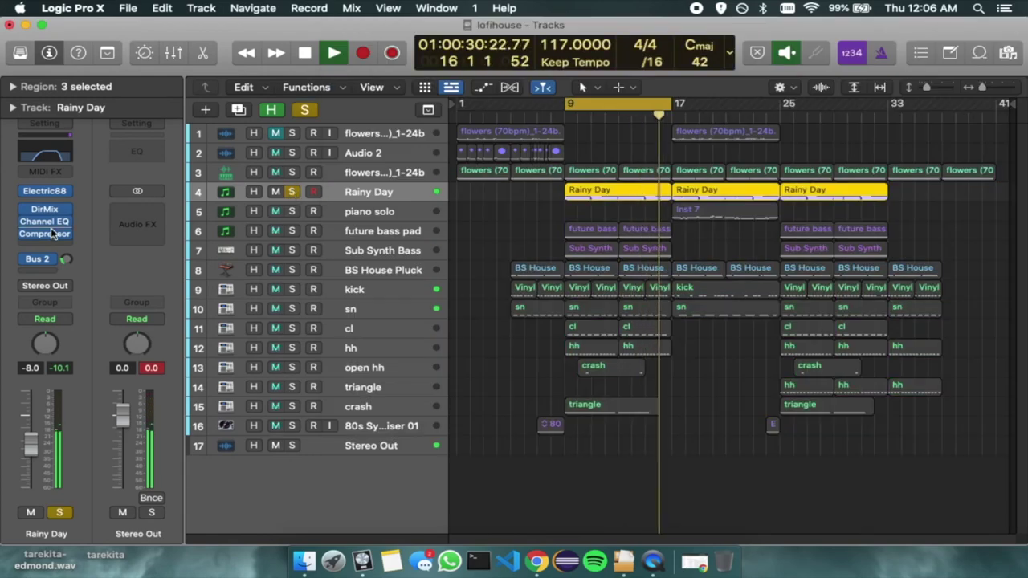
key(v)
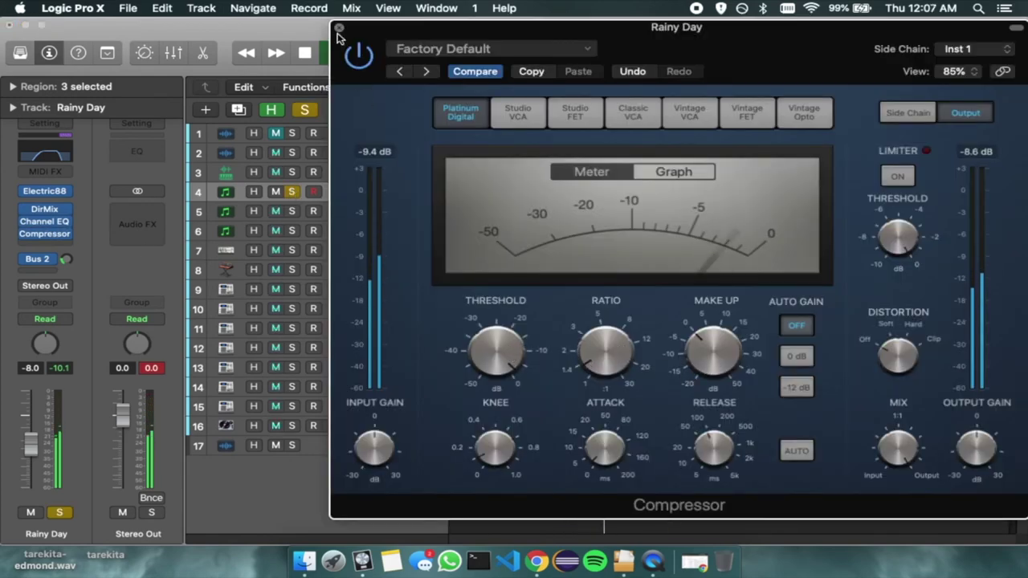
key(v)
Step: Open the mixer and, with the future bass pad soloed, set its Inst 1 sidechained compressor to a -2.0 dB threshold
key(x)
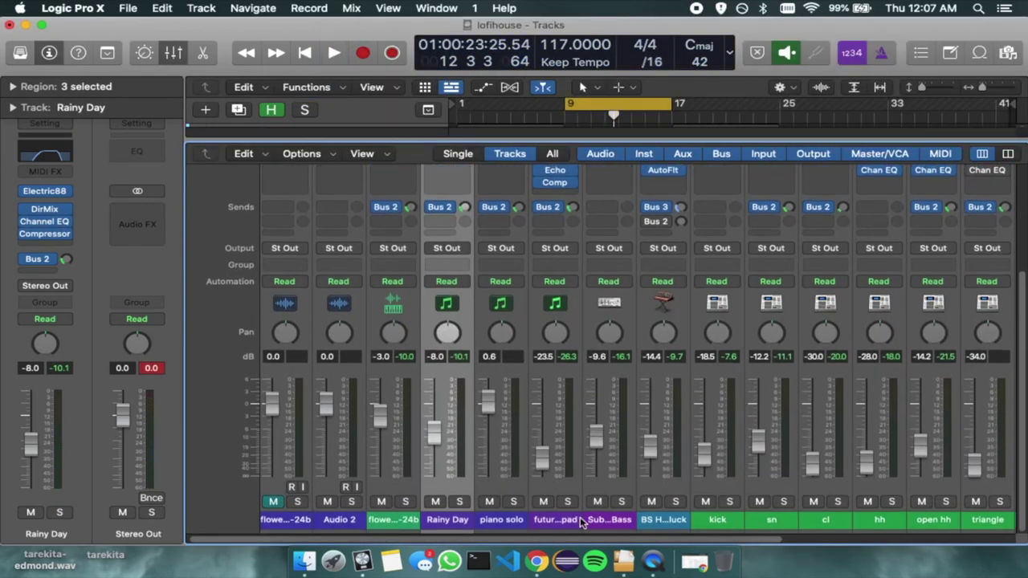
key(space)
key(v)
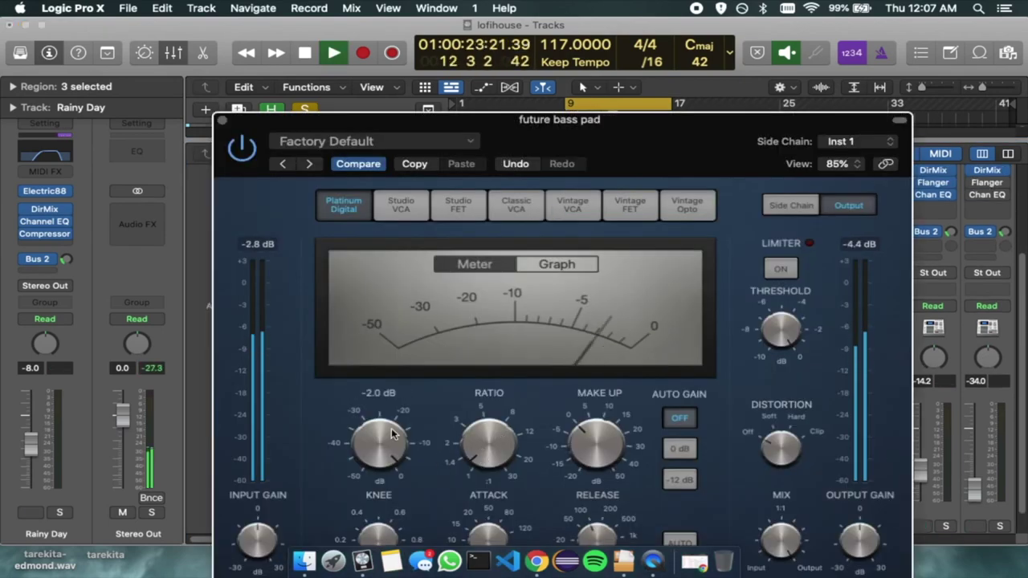
key(v)
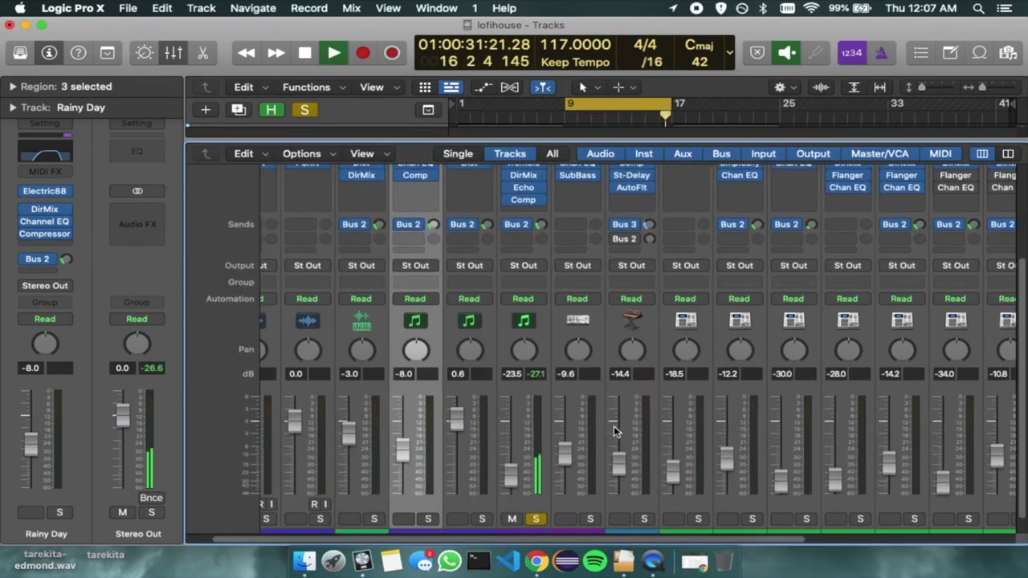
Step: Look over the remaining channel strips, close the mixer, and turn off solo on the future bass pad track
scroll(614, 432, right, 5)
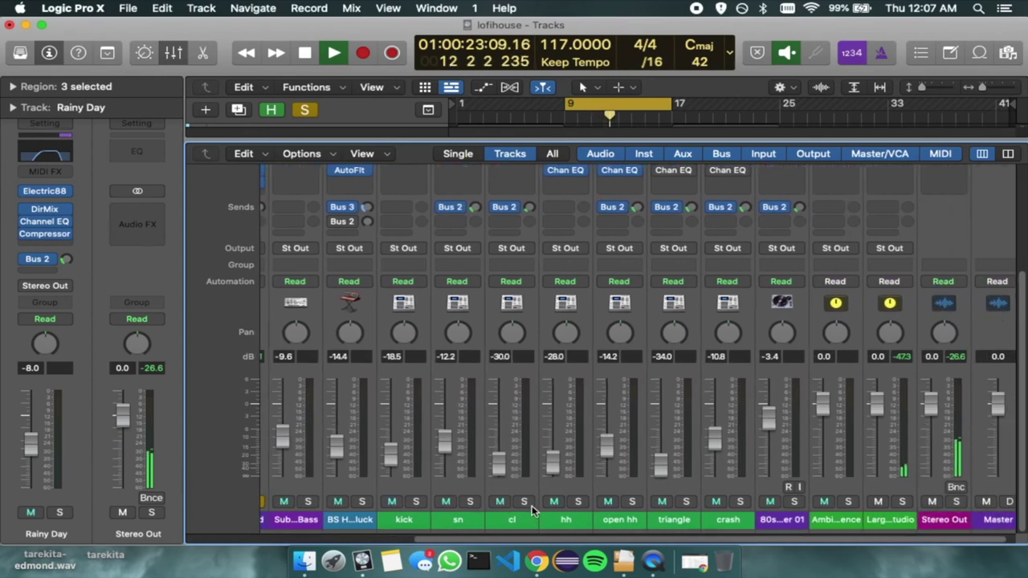
scroll(643, 482, left, 5)
key(x)
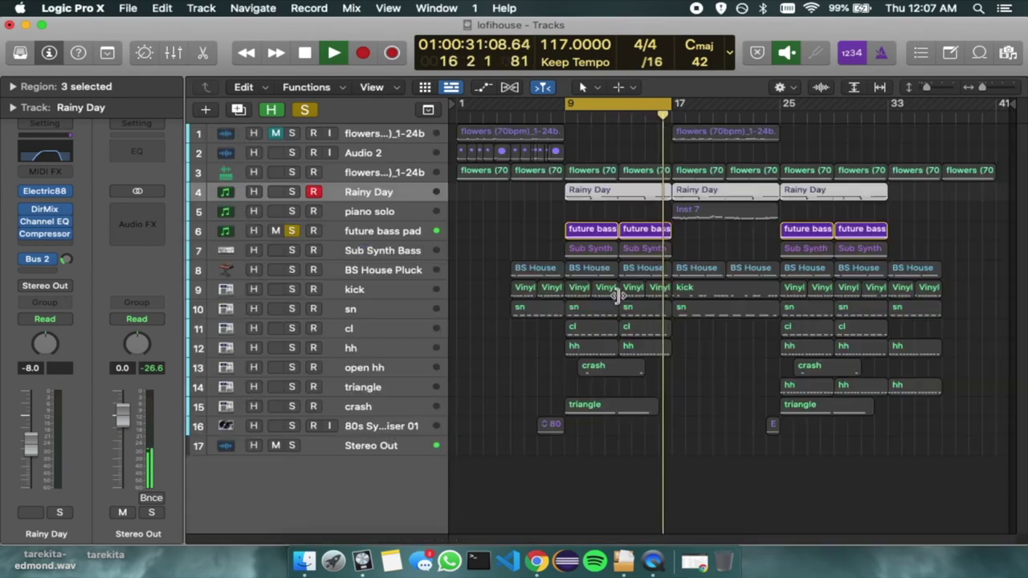
click(293, 231)
click(463, 299)
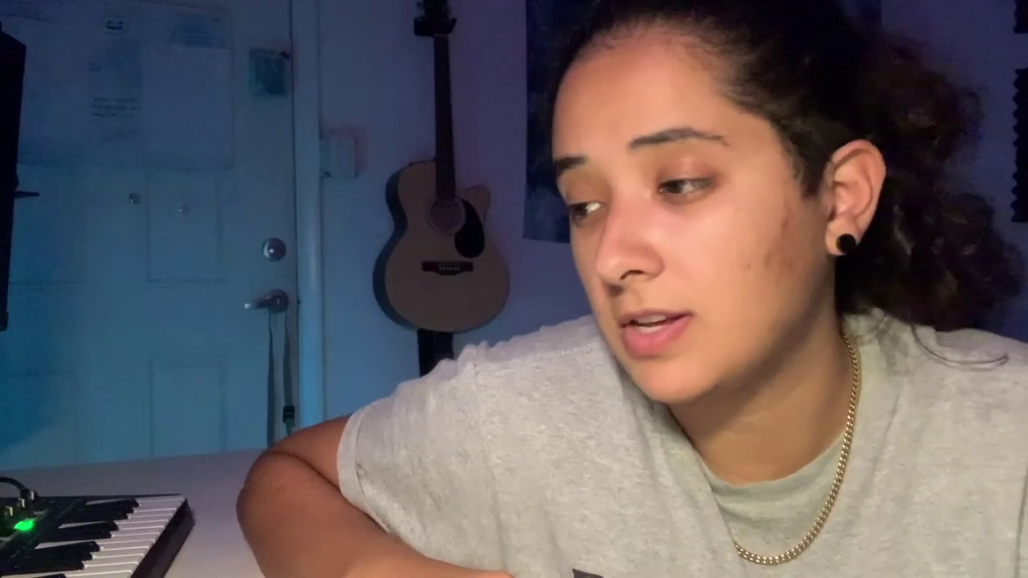